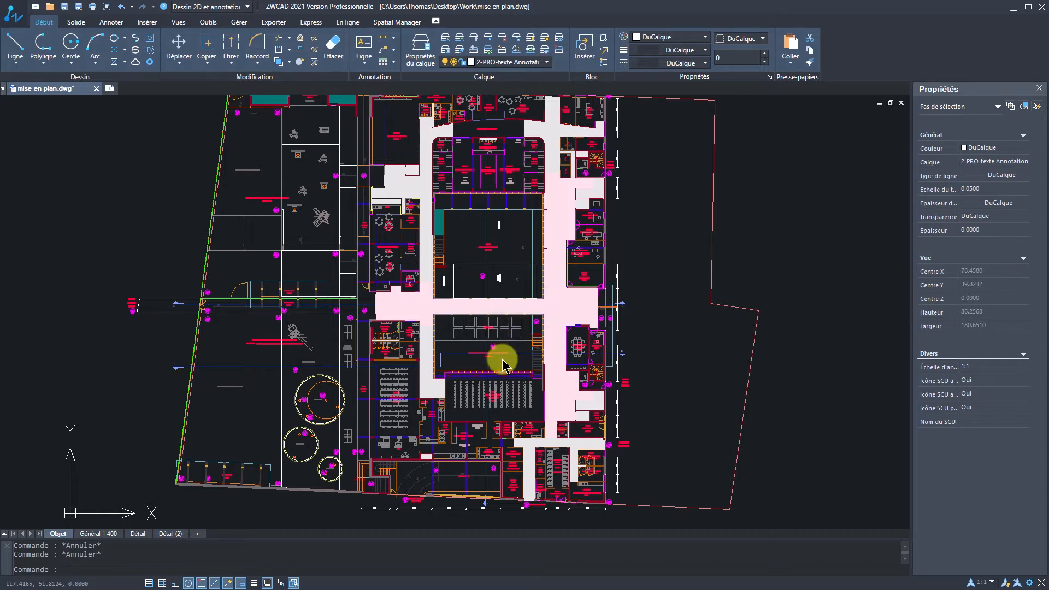
Step: Check the dimension style and annotative setting of the leftmost dimension below the plan, and clear the selection
left_click(373, 510)
left_click_drag(1032, 206, 1045, 299)
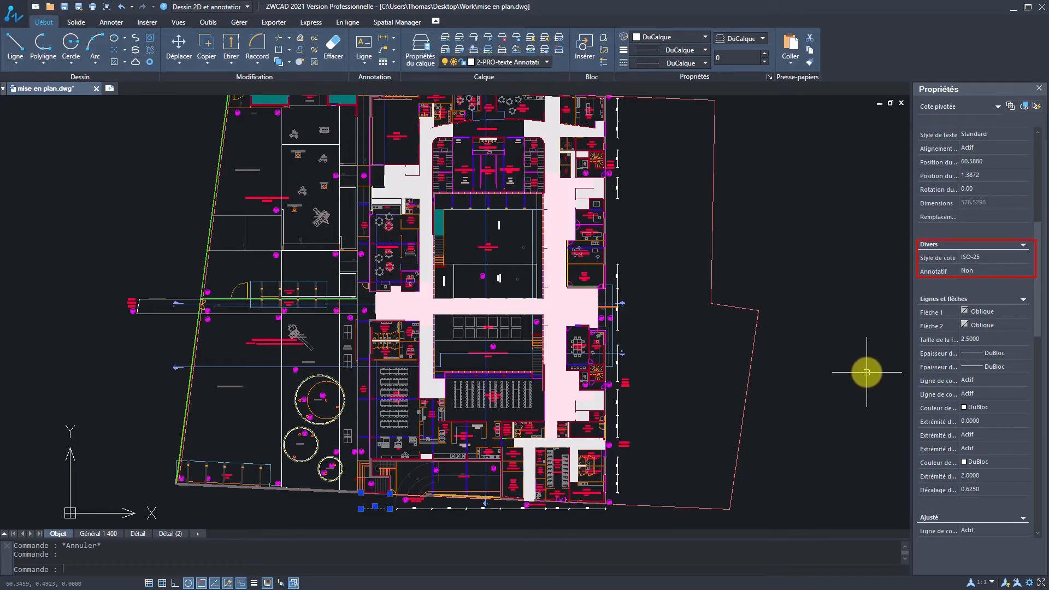
left_click(841, 323)
key("Escape")
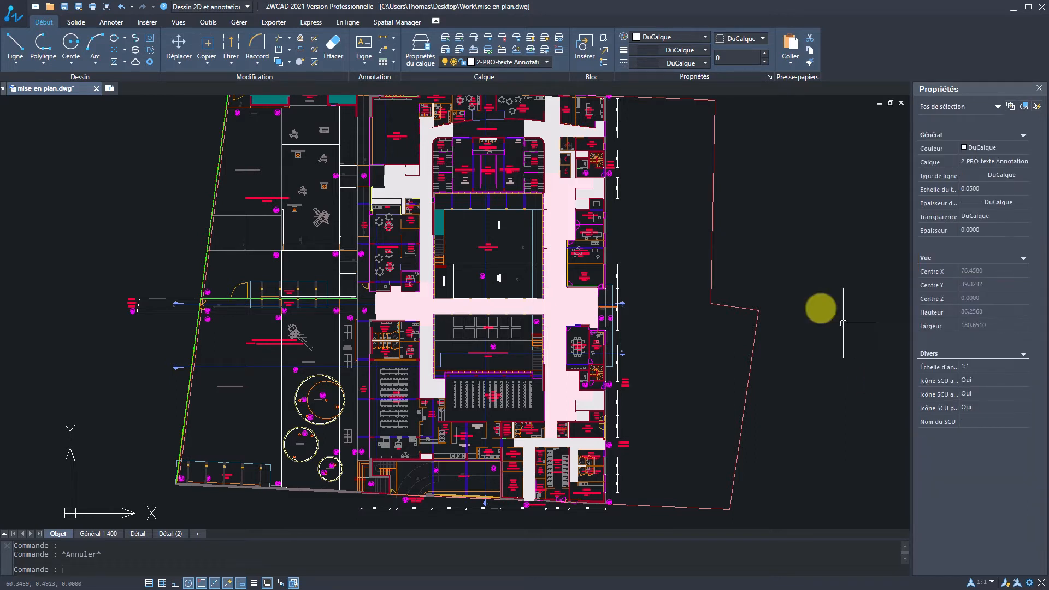
Step: Modify the ISO-25 dimension style so that its overall dimension scale is 0.3
left_click(112, 22)
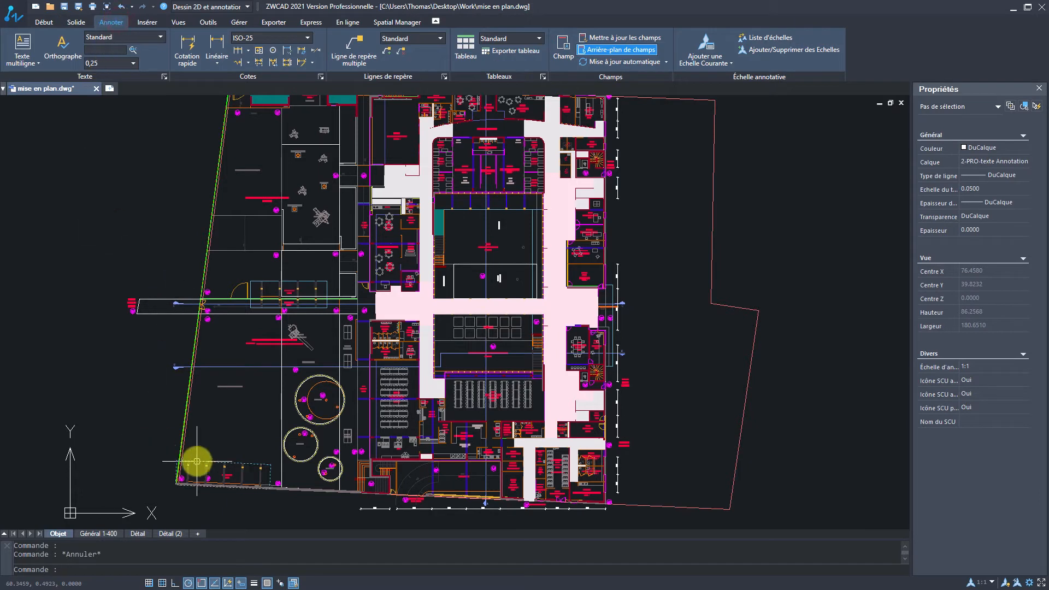
left_click(377, 509)
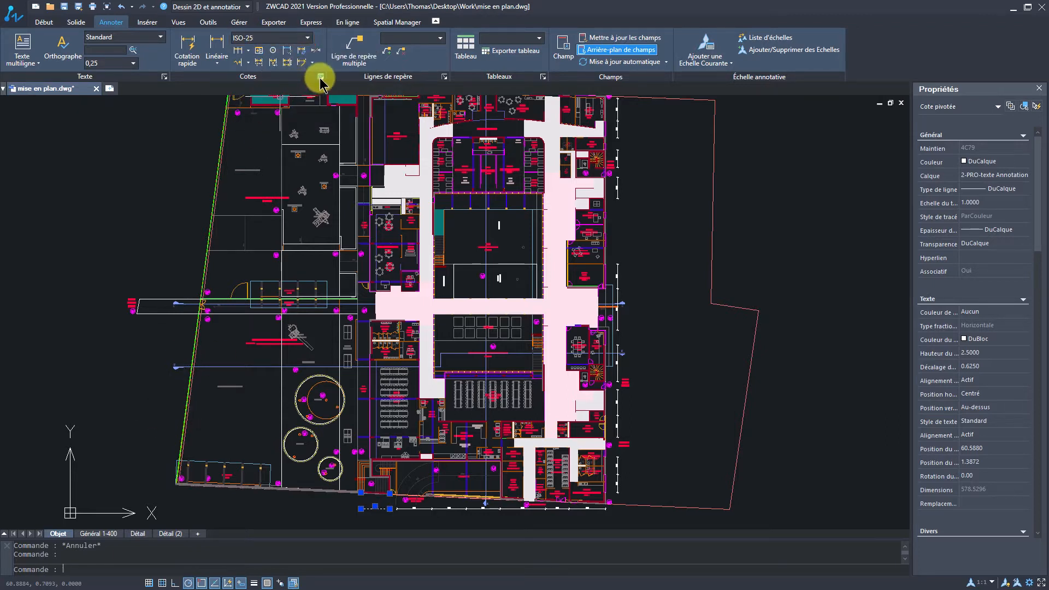
left_click(320, 77)
left_click(650, 291)
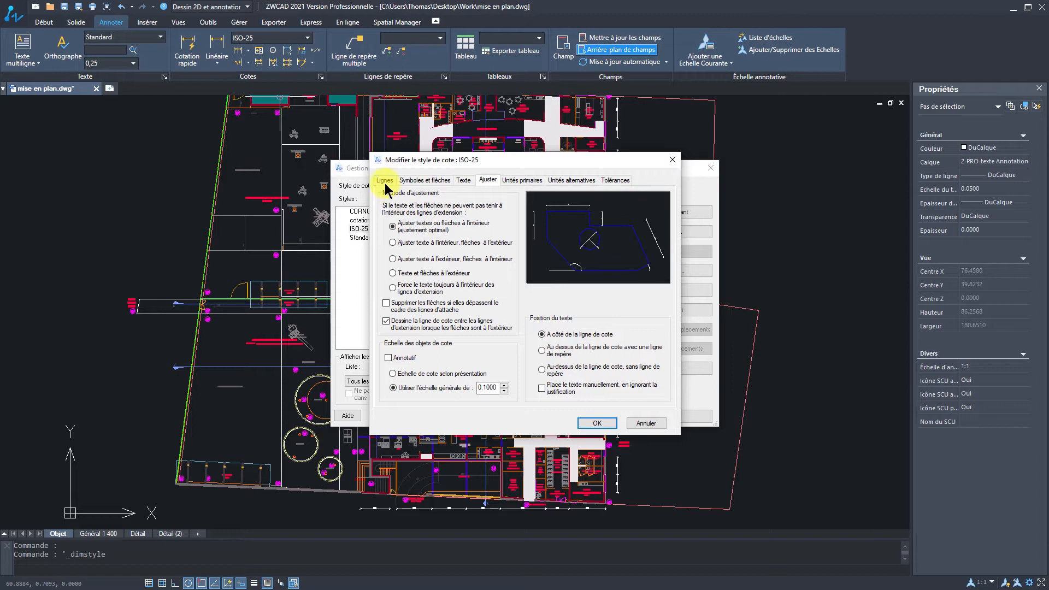
left_click(384, 181)
left_click(426, 180)
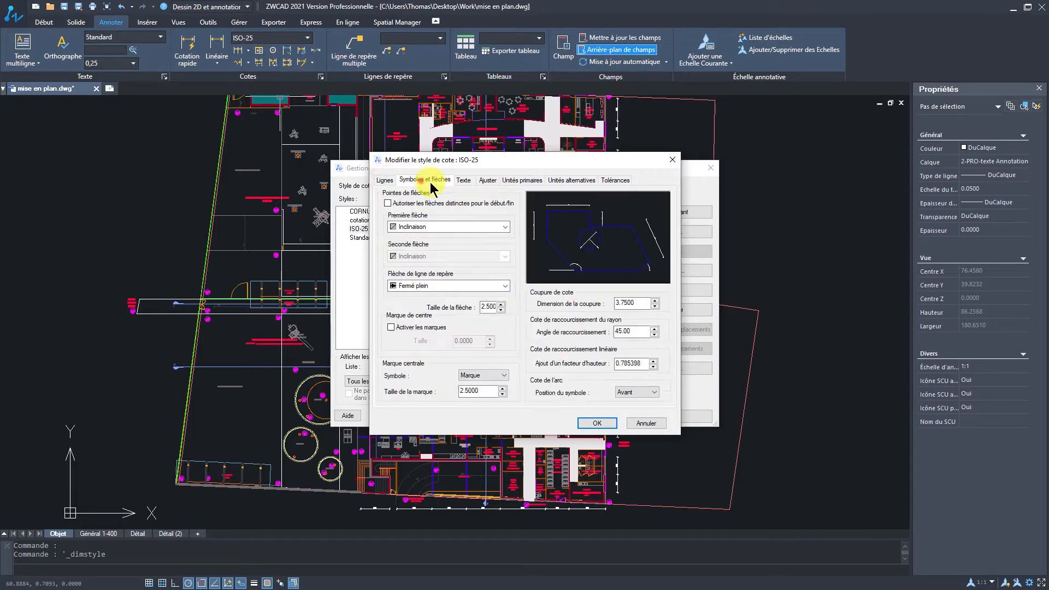
left_click(462, 180)
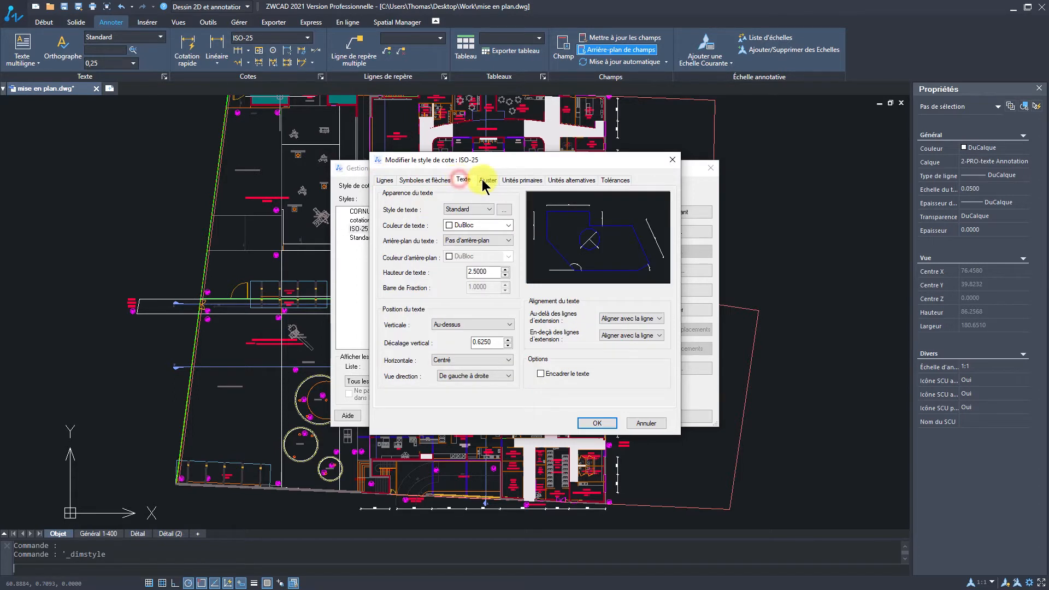
left_click(488, 181)
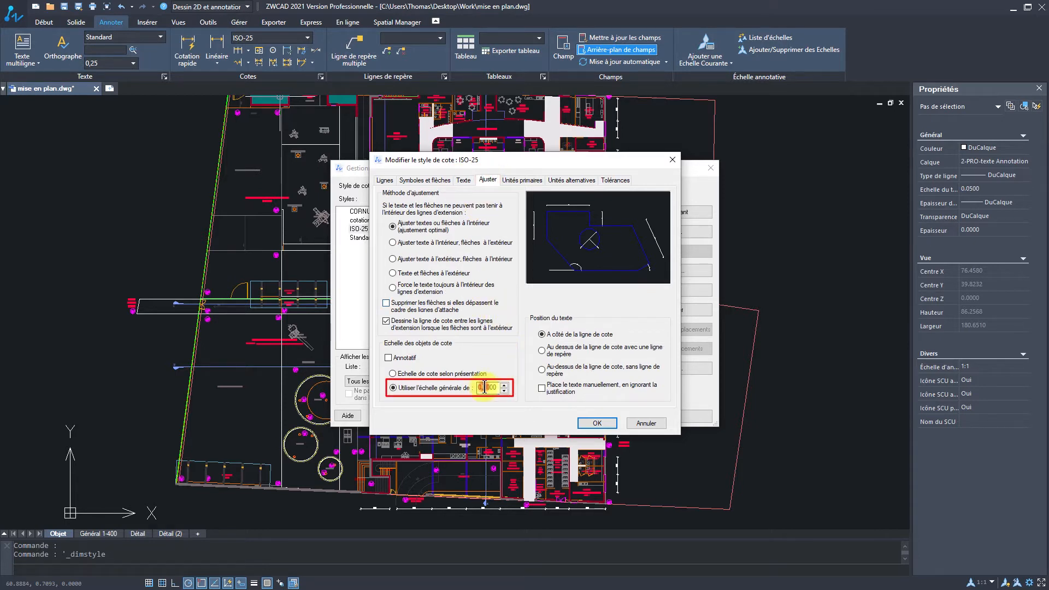
type("3")
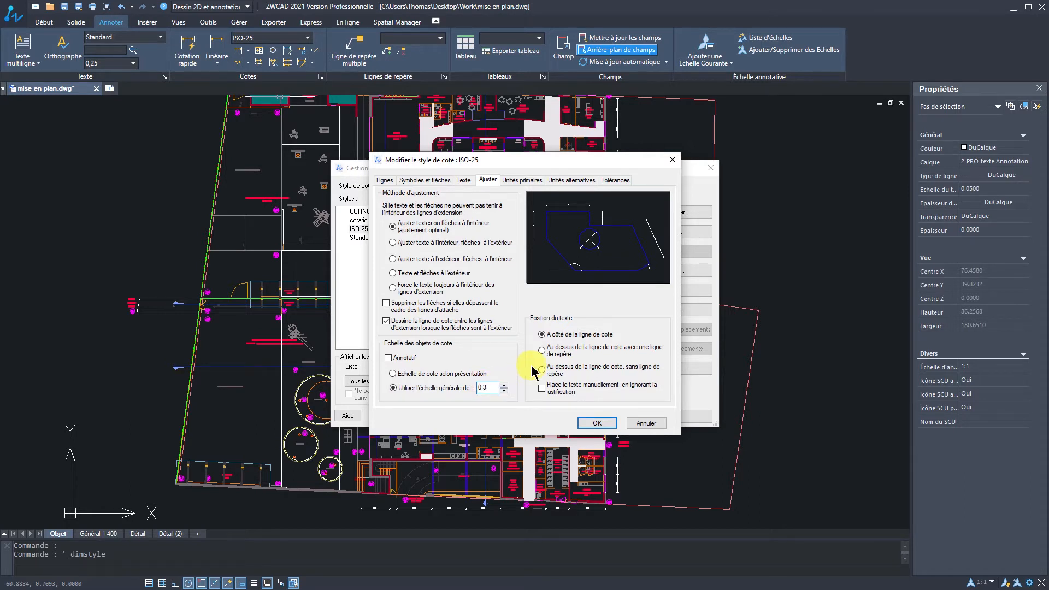
left_click(594, 423)
left_click(662, 417)
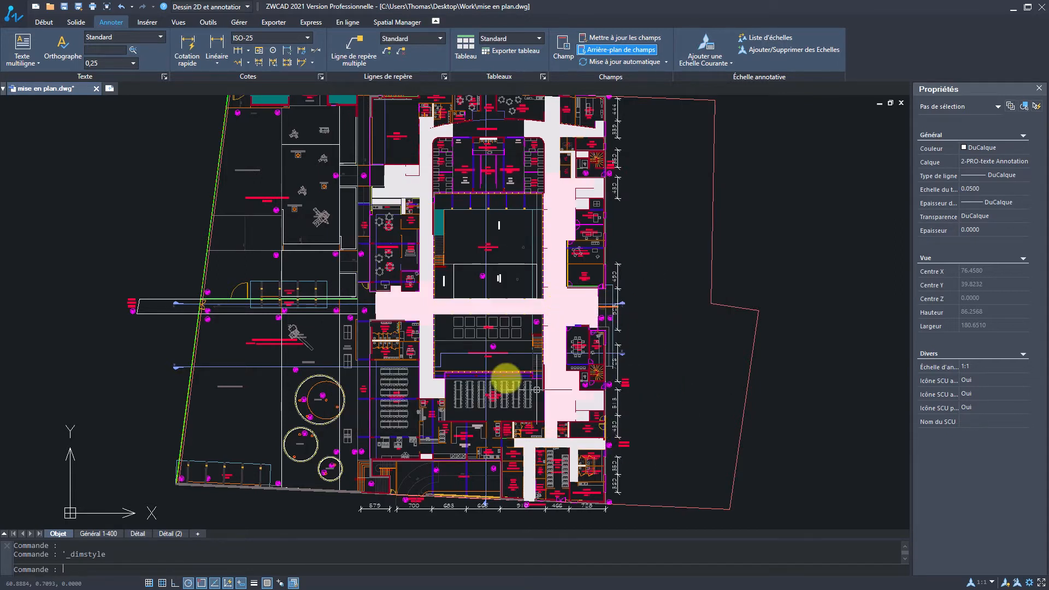
Step: Add a linear dimension along the site's lower boundary, from its lower-left corner toward the building, aligned with the existing dimension row
left_click(217, 42)
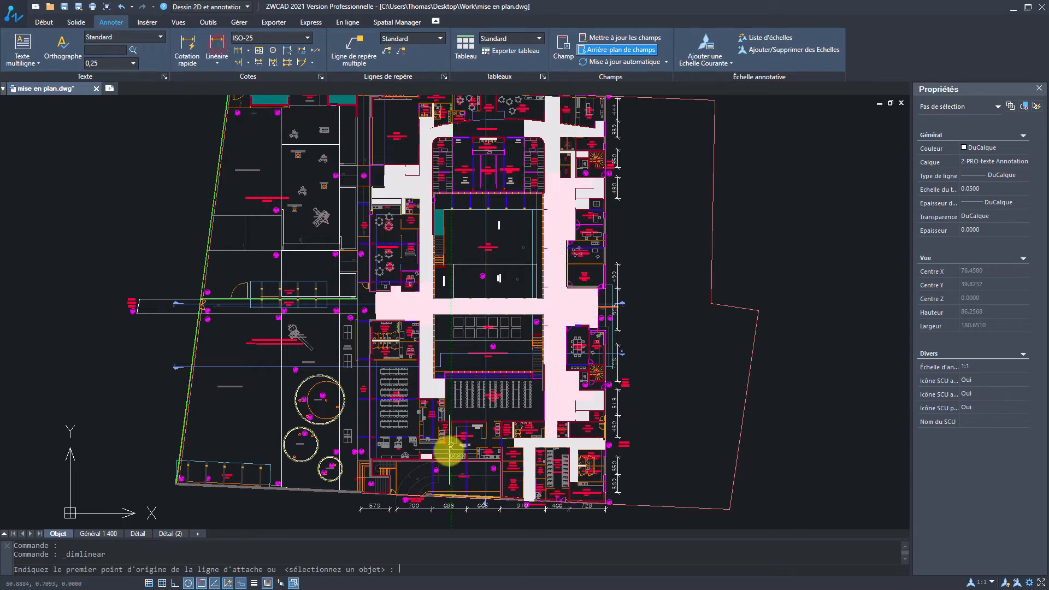
scroll(448, 450, "up", 6)
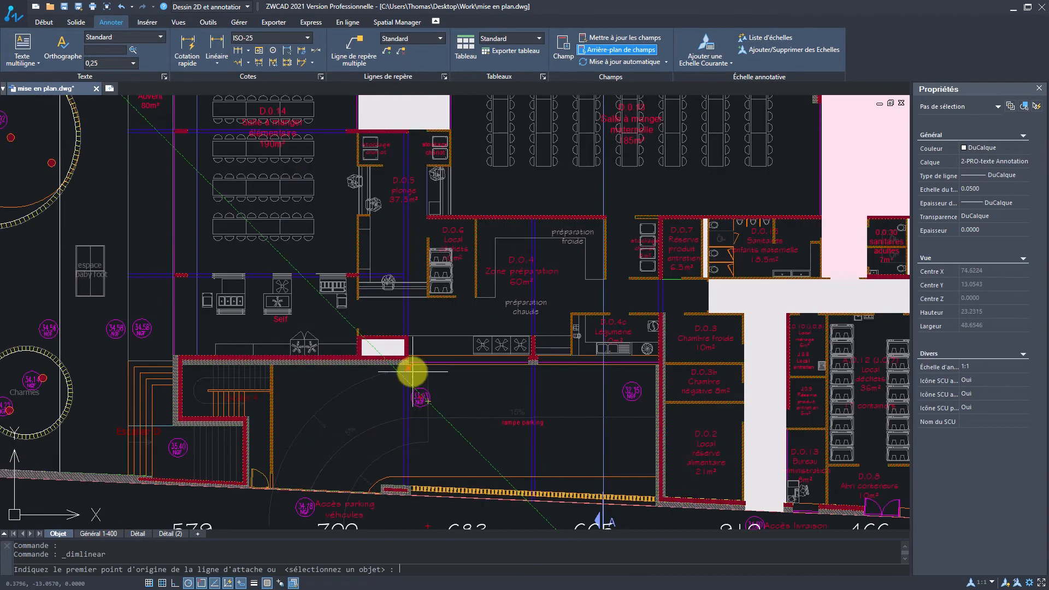
scroll(323, 468, "down", 5)
middle_click_drag(322, 468, 440, 431)
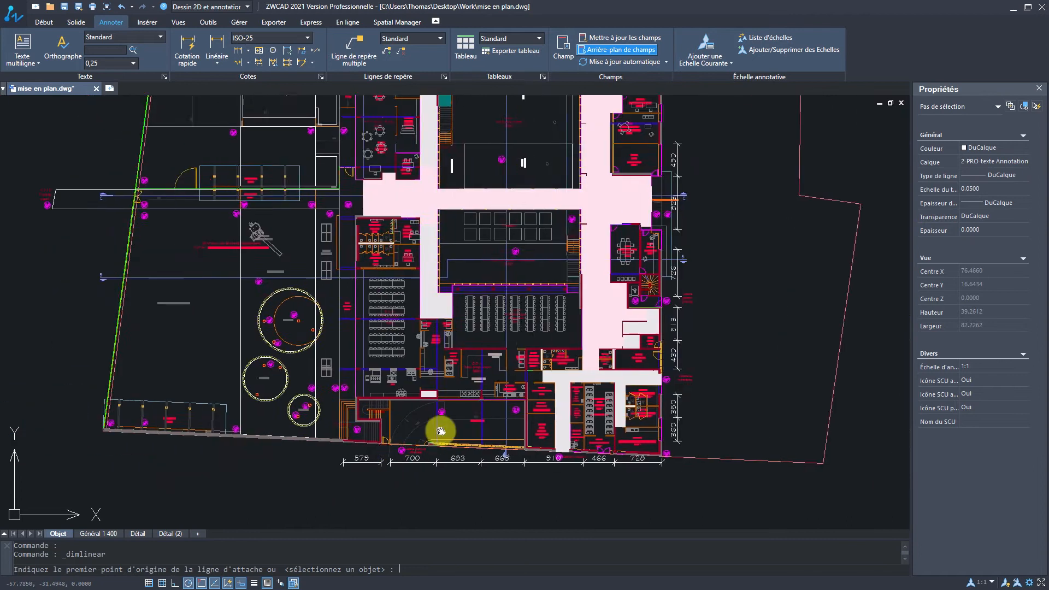
scroll(215, 403, "up", 2)
left_click(129, 398)
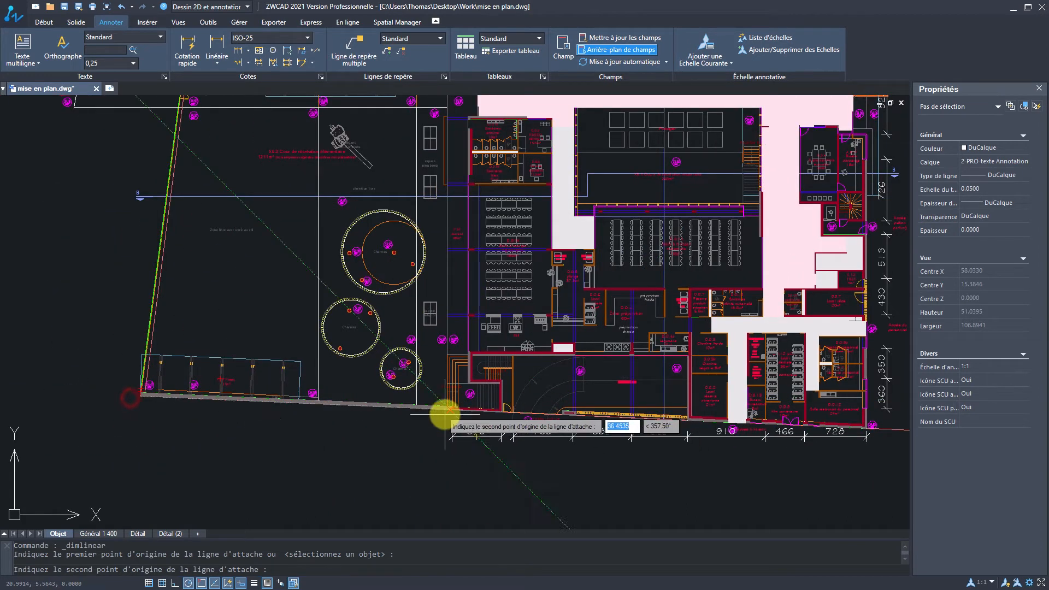
left_click(417, 405)
left_click(452, 436)
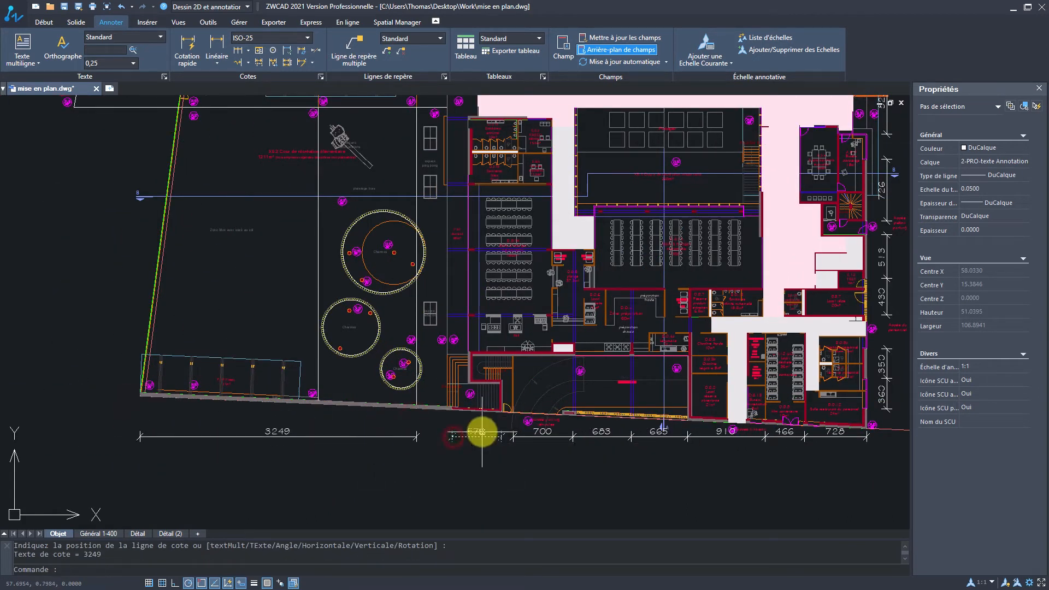
Step: Open the Général 1-400 layout and examine how the dimensions read at that scale
scroll(476, 429, "down", 3)
middle_click_drag(450, 417, 407, 476)
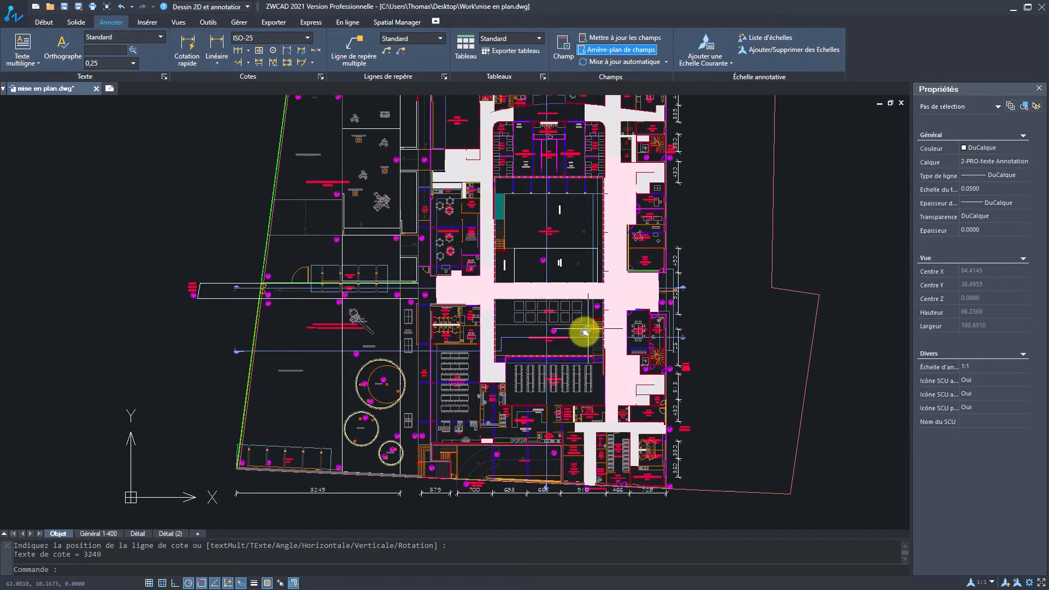
middle_click_drag(584, 332, 578, 338)
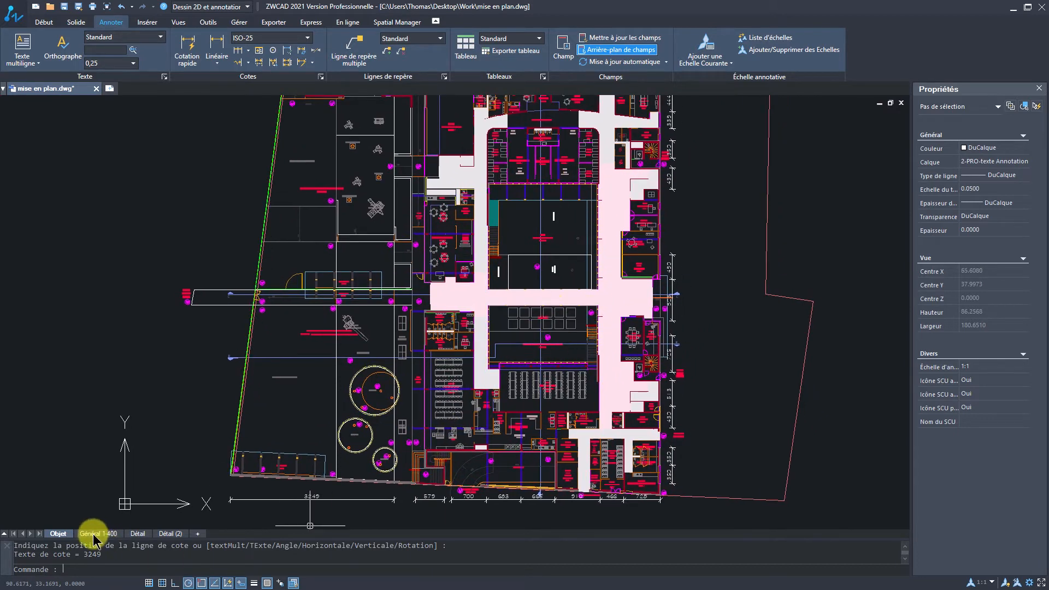
left_click(95, 535)
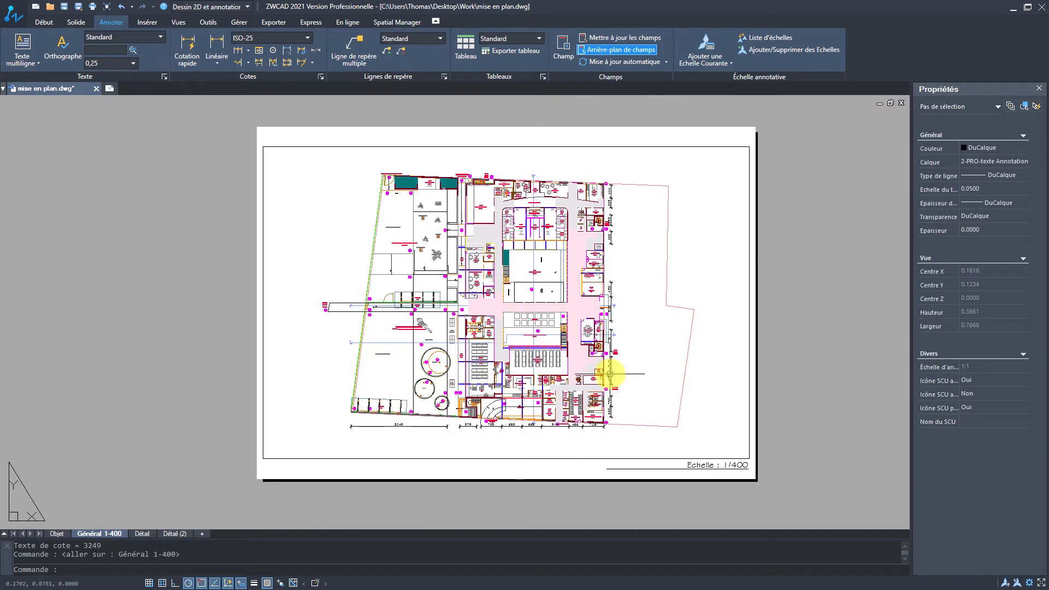
scroll(609, 373, "up", 1)
scroll(633, 318, "down", 1)
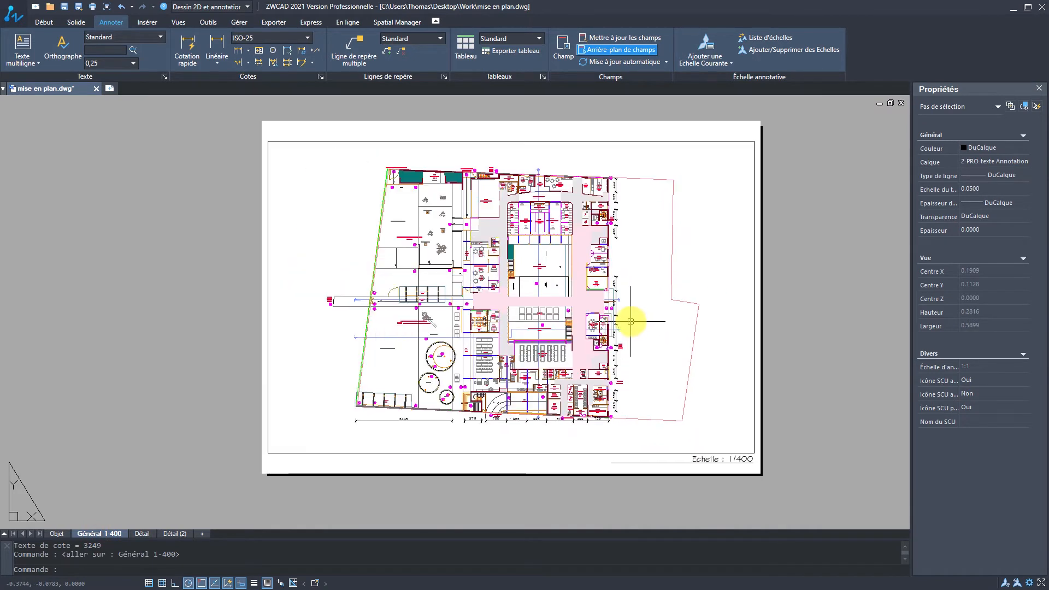
scroll(633, 319, "up", 1)
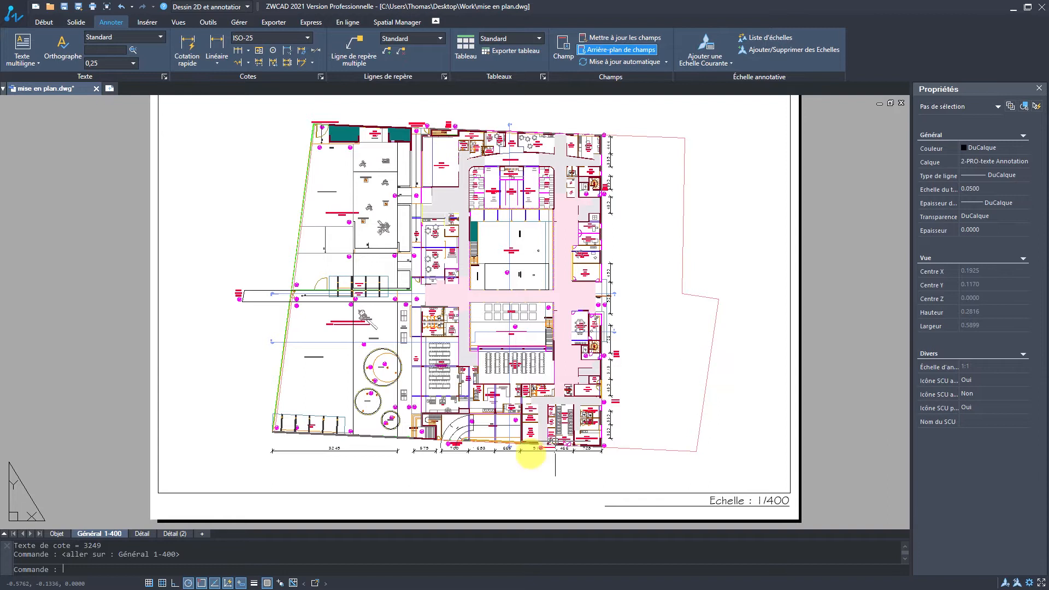
Step: Open the Détail layout and try to freeze the 2-PRO-texte Annotation layer
left_click(141, 535)
middle_click_drag(326, 403, 330, 380)
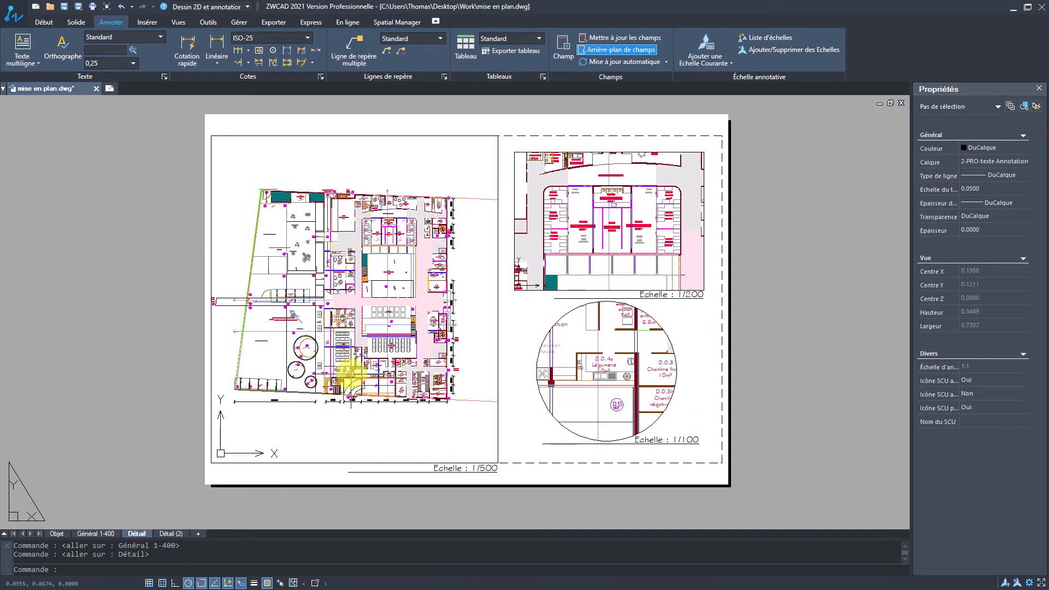
left_click(45, 23)
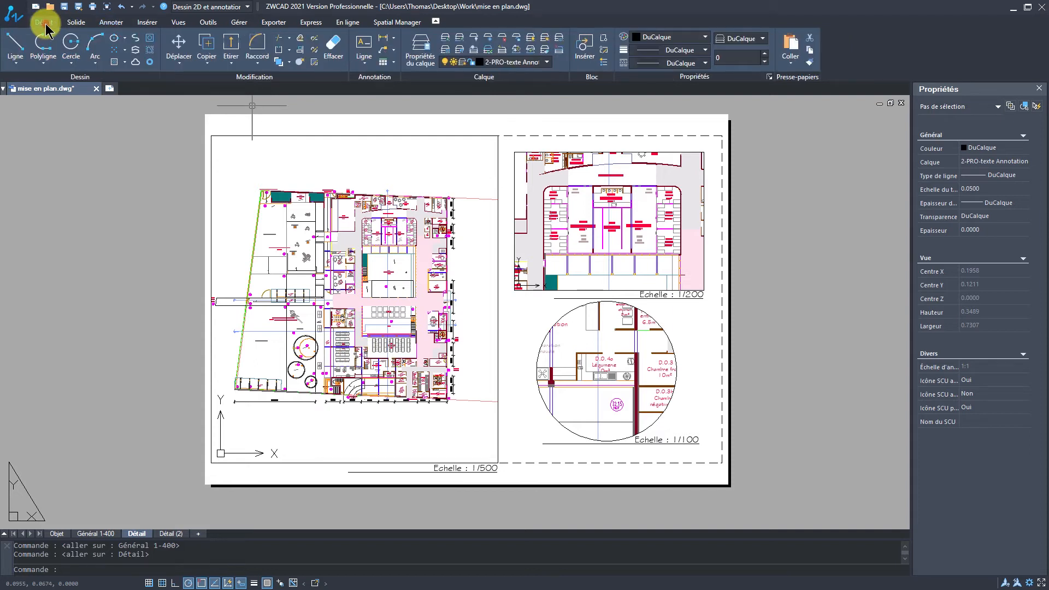
left_click(548, 64)
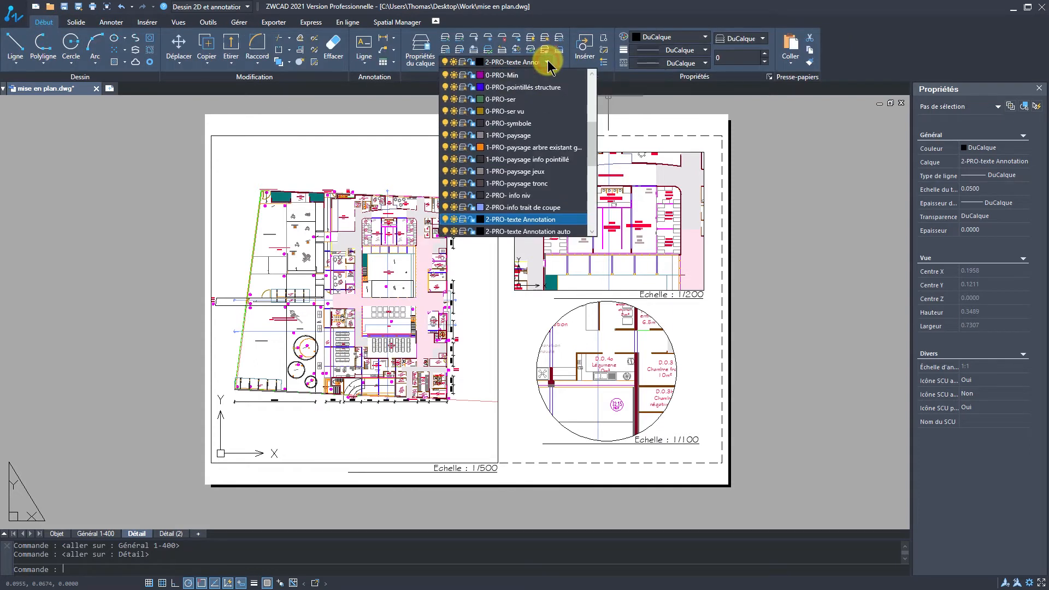
left_click(454, 219)
left_click(583, 317)
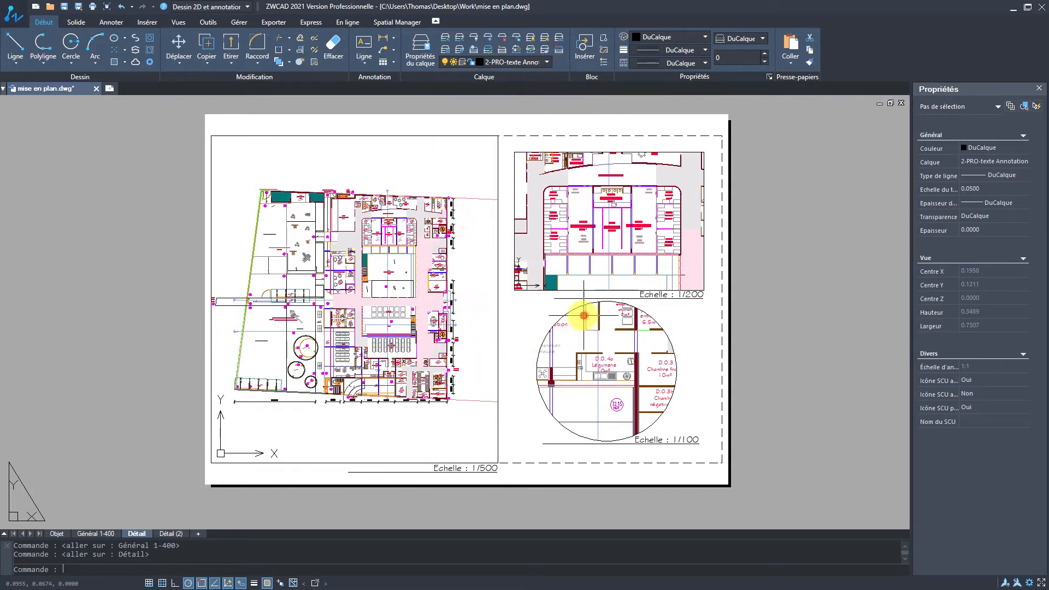
Step: Make 2-PRO-texte Annotation auto the current layer and freeze the 2-PRO-texte Annotation layer
left_click(499, 63)
scroll(507, 180, "up", 2)
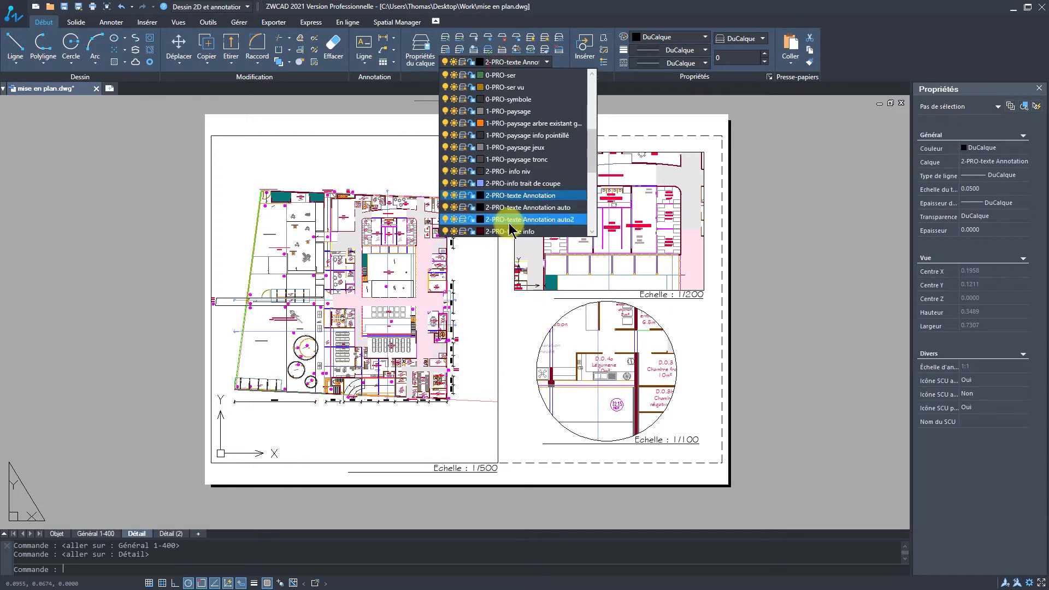
left_click(510, 207)
left_click(510, 63)
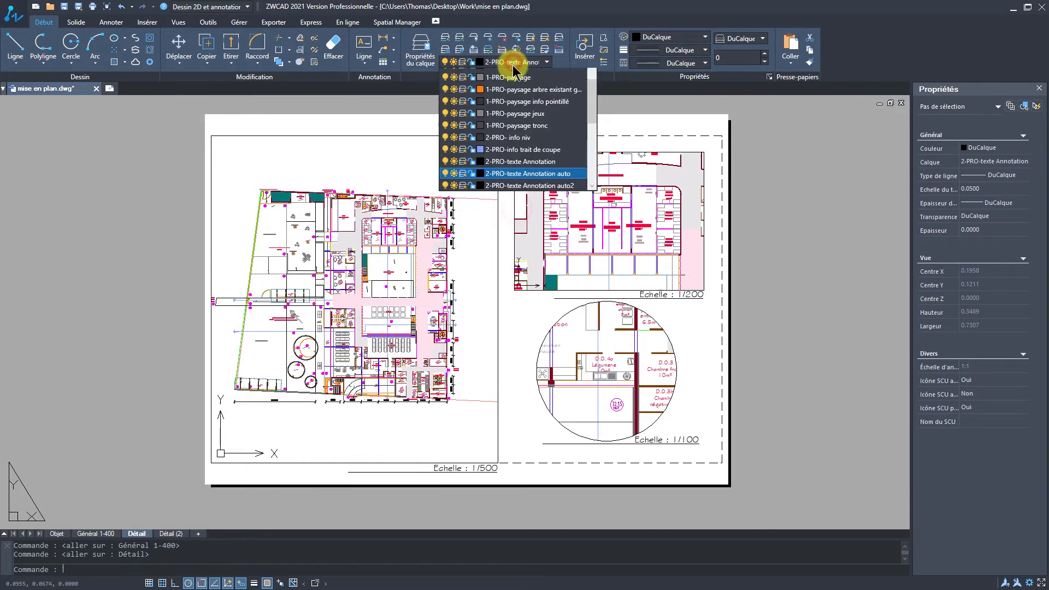
left_click(166, 362)
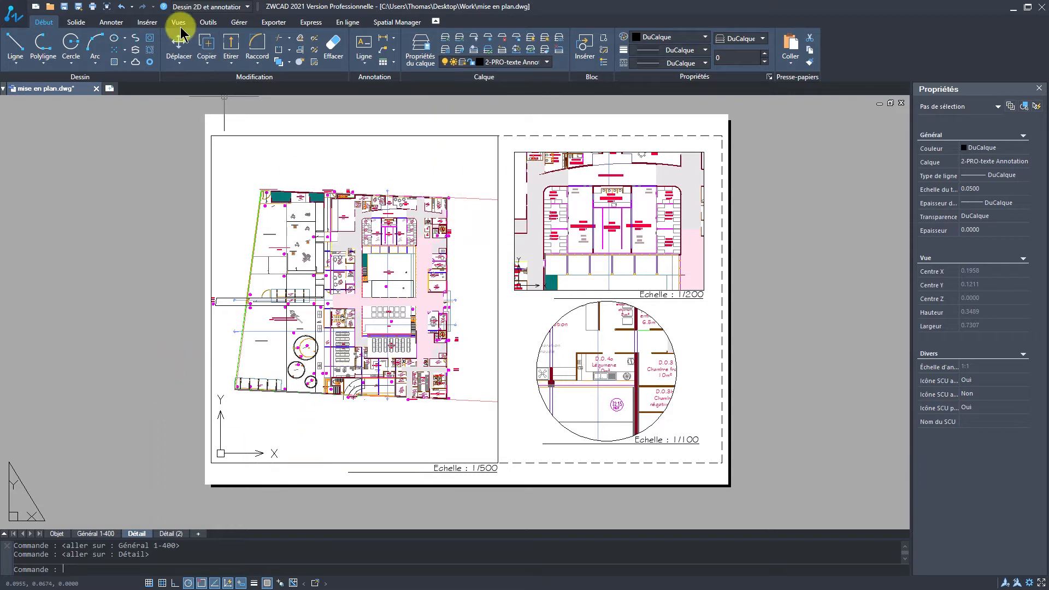
Step: Activate the 1:500 viewport and add a linear dimension below the plan, from the site's lower-left corner to the building's left edge
left_click(115, 22)
double_click(385, 426)
left_click(217, 43)
left_click(234, 389)
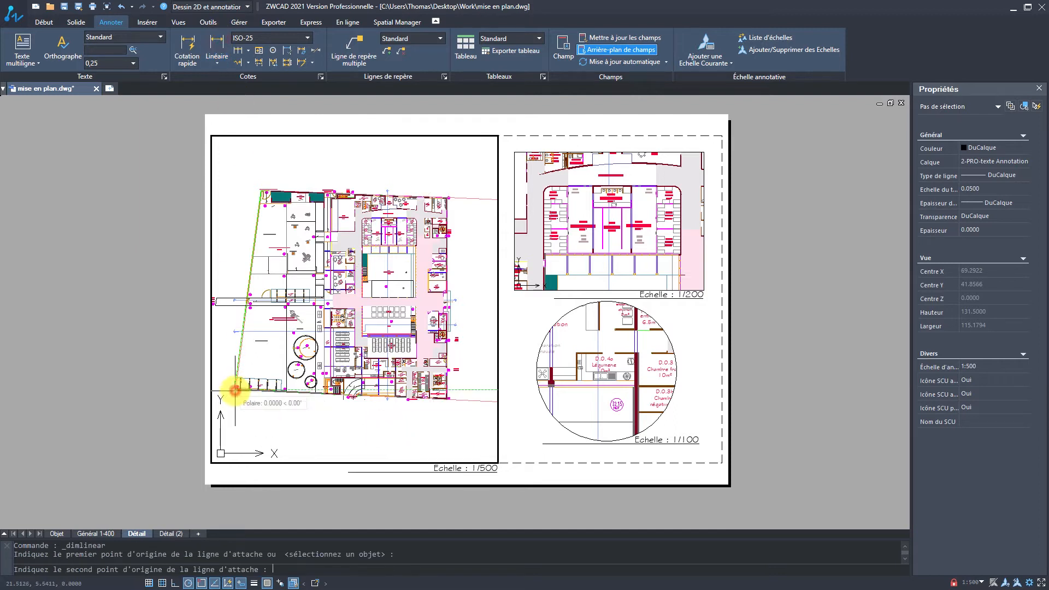
left_click(328, 389)
left_click(320, 420)
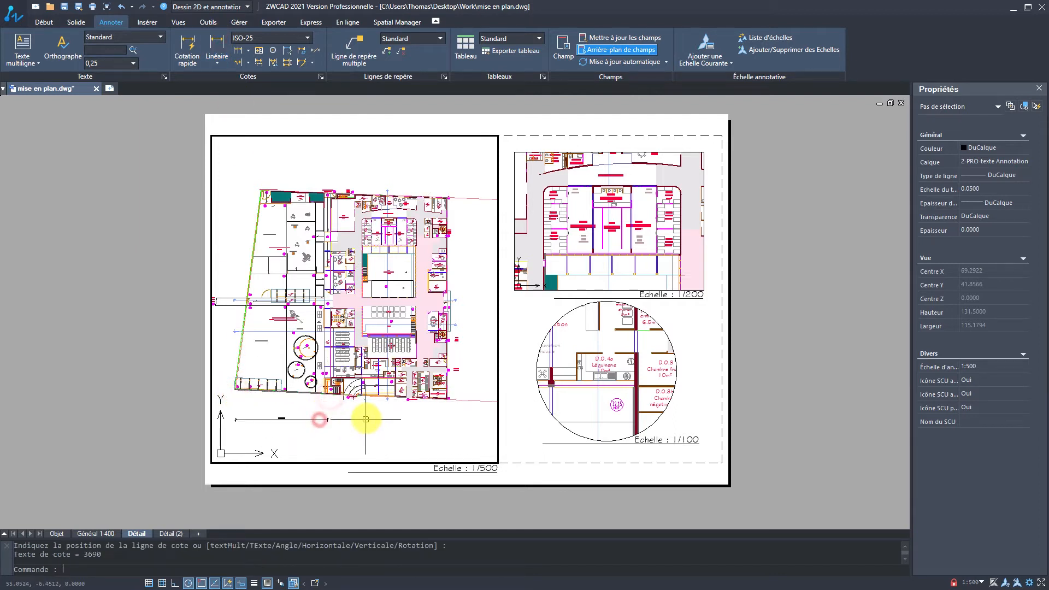
Step: Add a second linear dimension in line with the first, from the building's lower-left corner to the middle of its lower edge
key("Return")
left_click(327, 392)
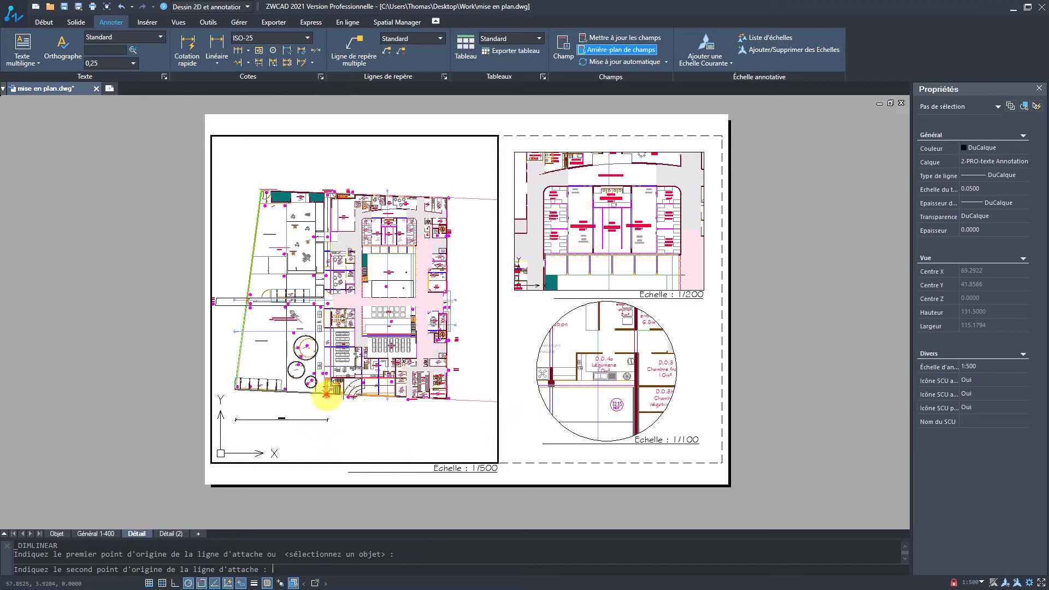
left_click(389, 399)
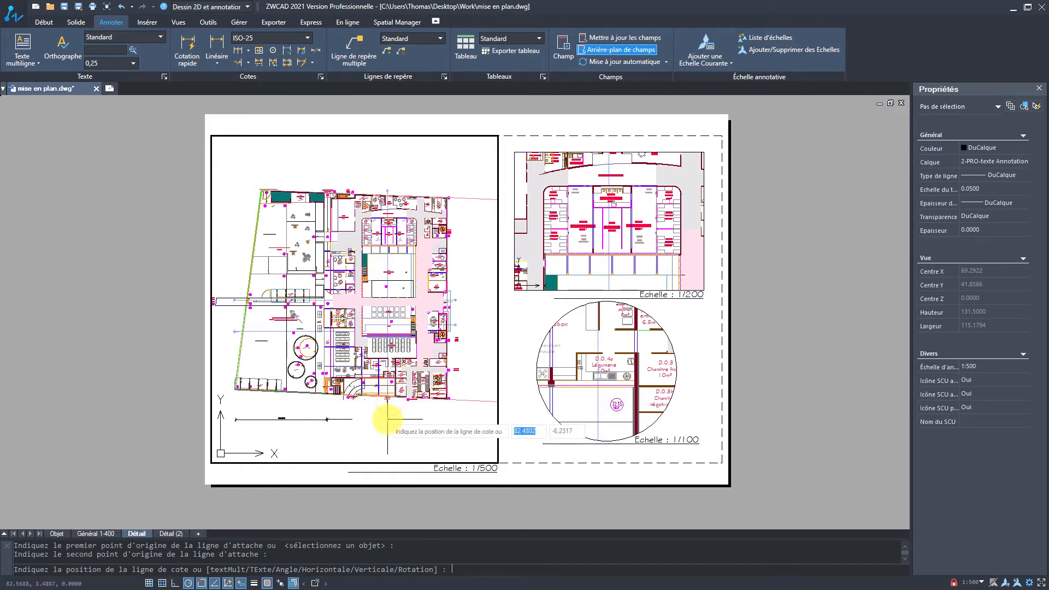
left_click(391, 419)
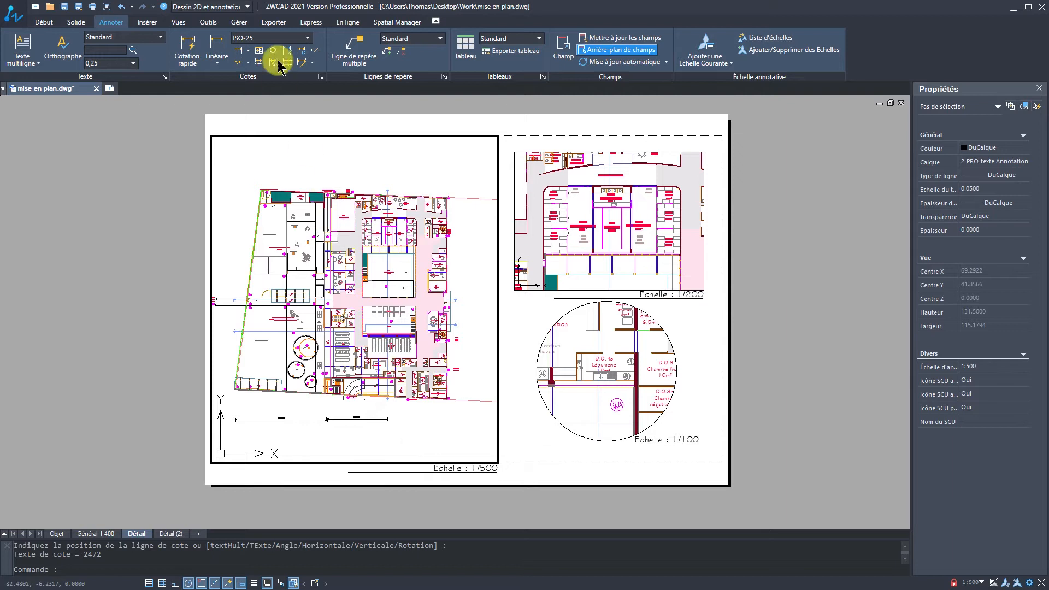
Step: Set the ISO-25 dimension style's overall scale to 0.5 and close the dimension style manager
left_click(321, 77)
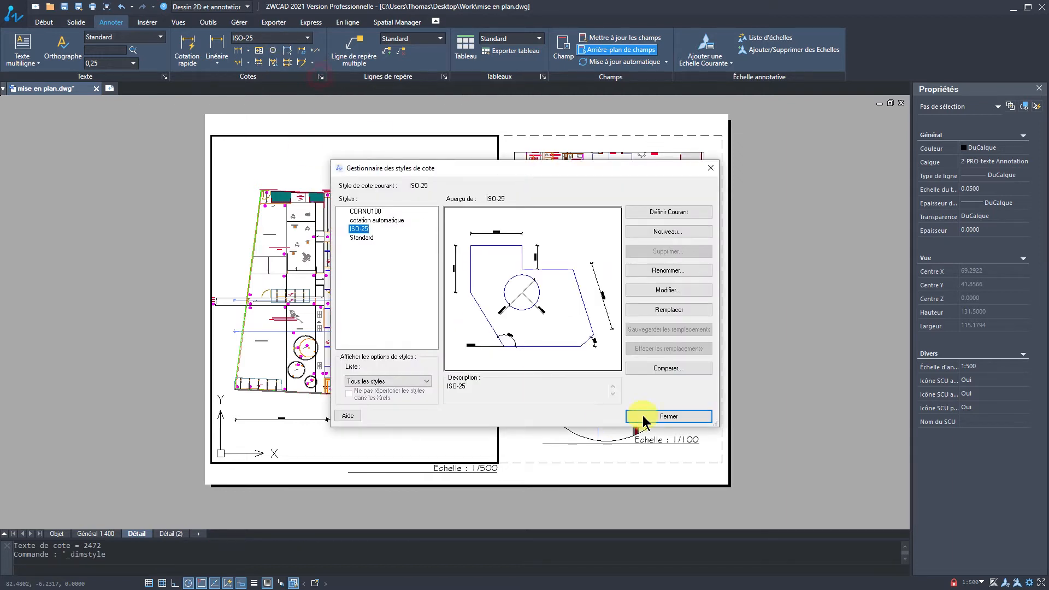
left_click(671, 291)
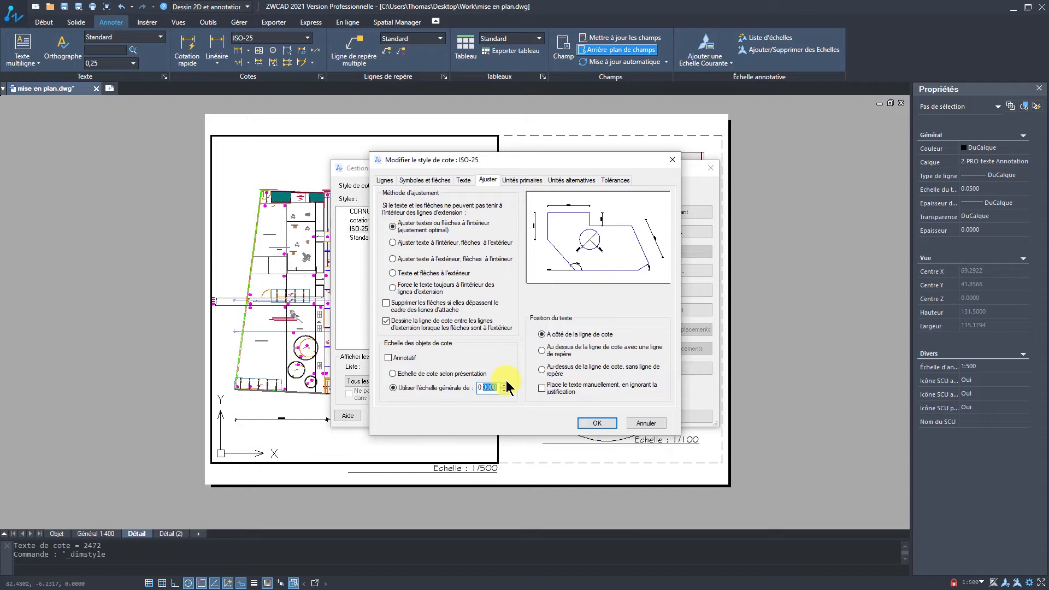
left_click(597, 424)
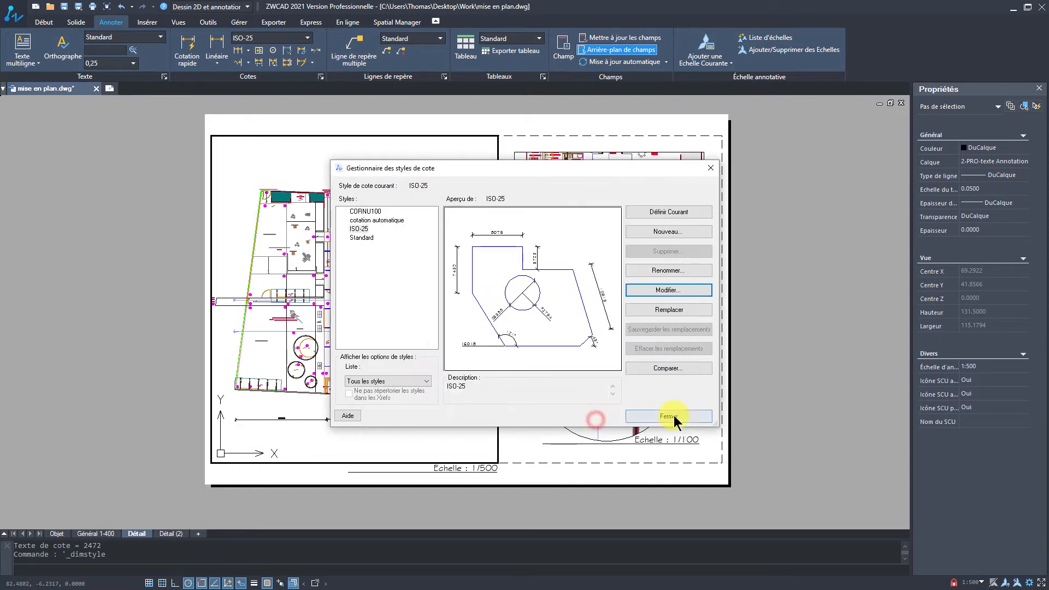
left_click(670, 415)
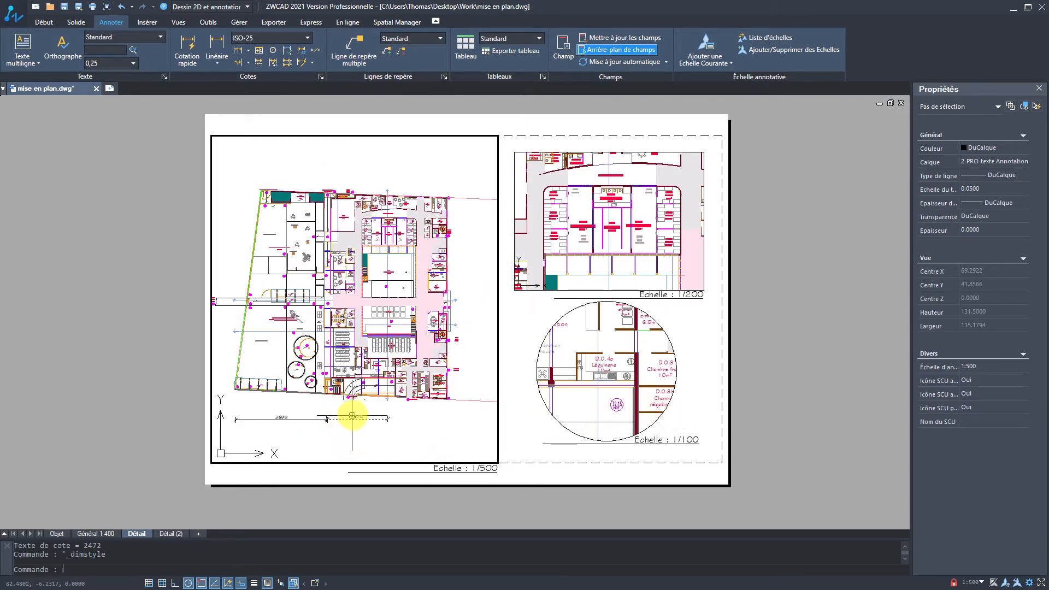
Step: Activate the 1:200 viewport and add a linear dimension between two neighbouring partitions just below the central block of rooms
left_click(635, 280)
left_click(216, 43)
left_click(590, 255)
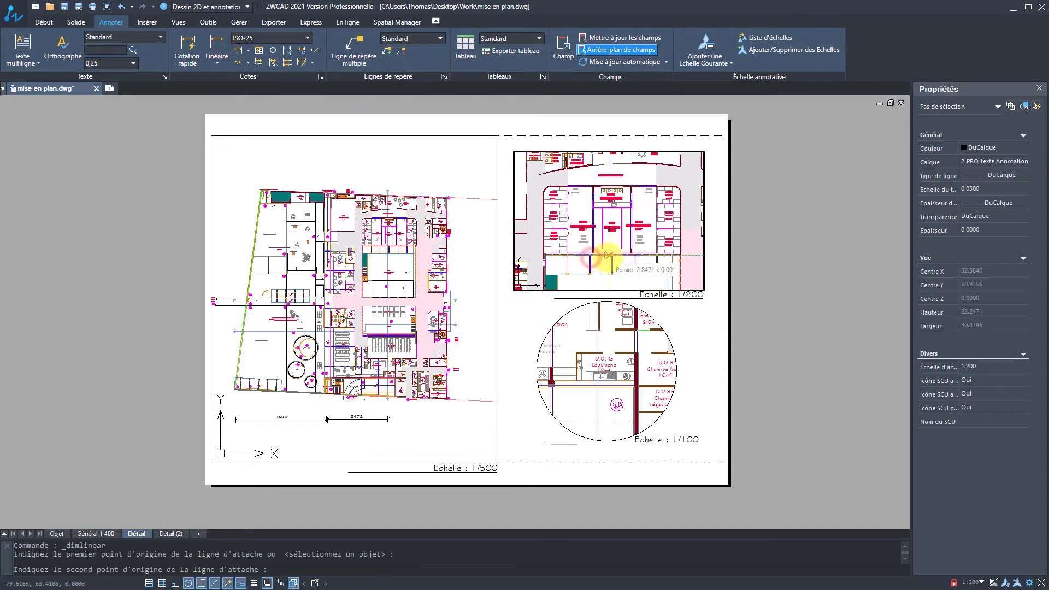
left_click(609, 261)
scroll(603, 265, "up", 4)
left_click(603, 271)
scroll(603, 271, "down", 4)
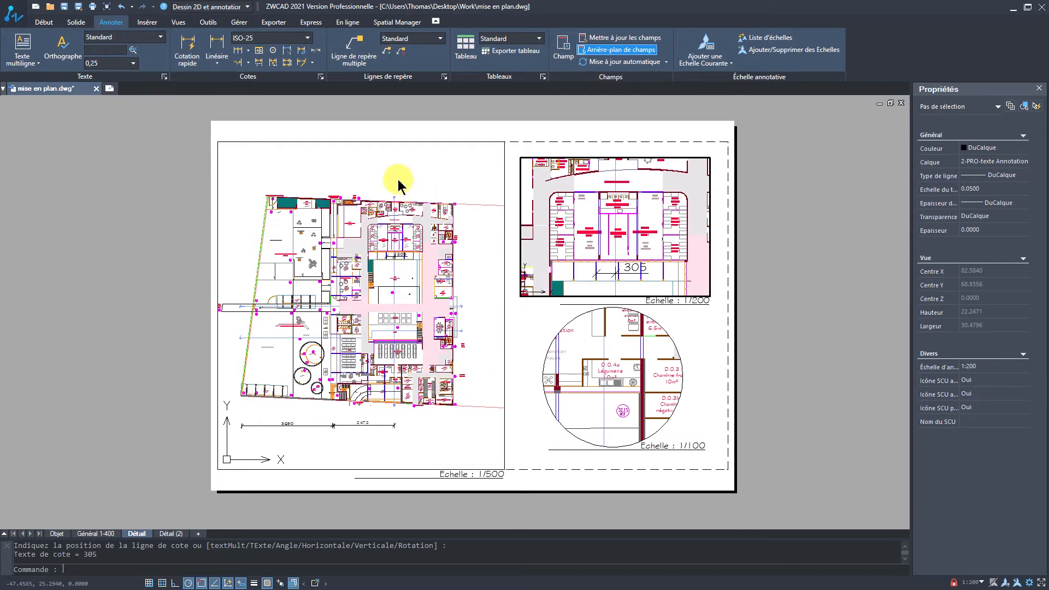
Step: Create a new dimension style named 1-200 based on ISO-25
left_click(321, 77)
left_click(367, 230)
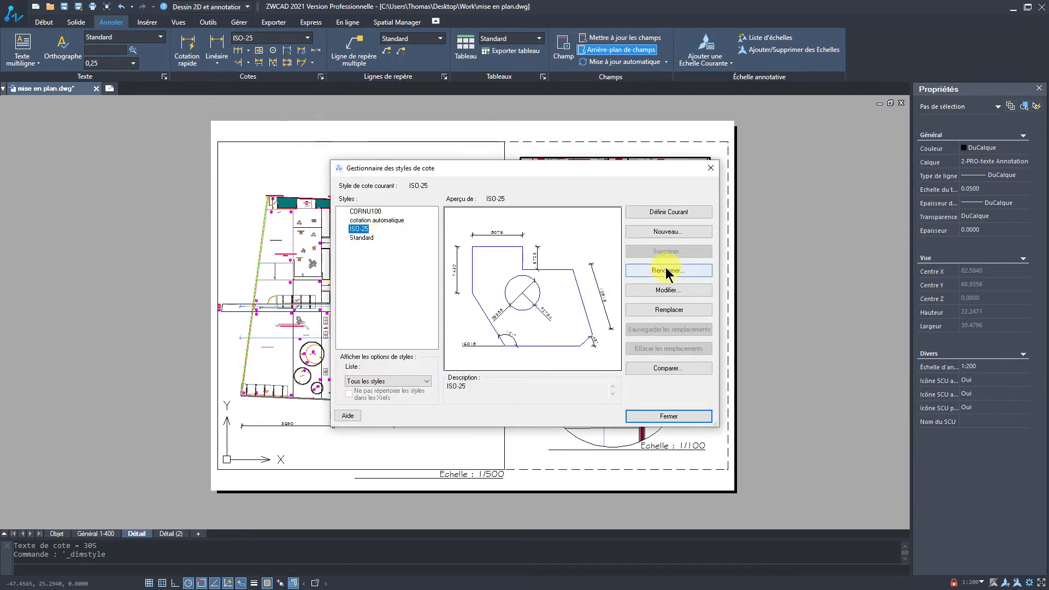
left_click(668, 231)
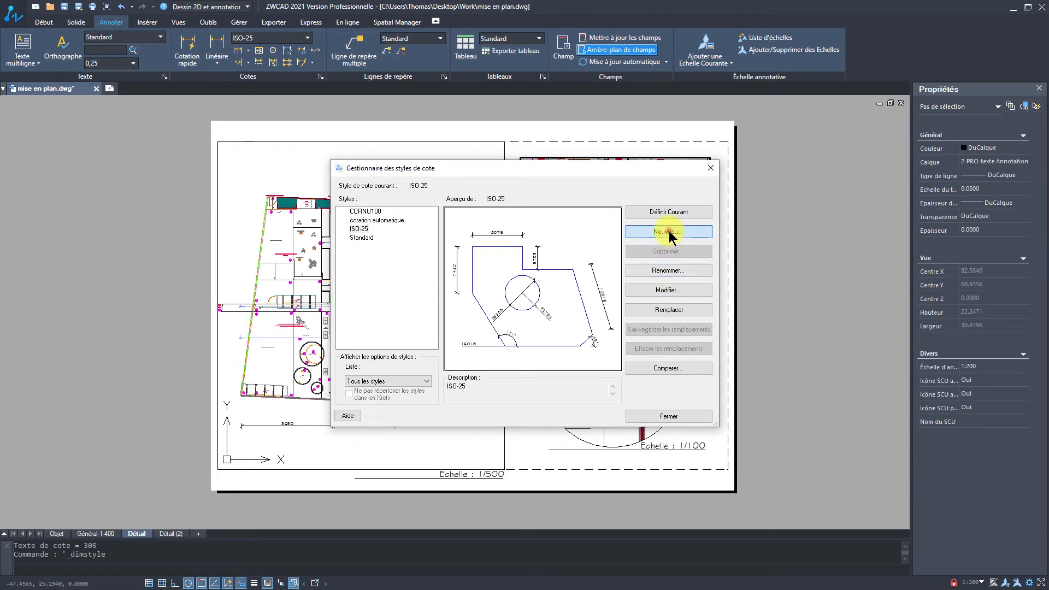
left_click(545, 262)
key("ctrl+a")
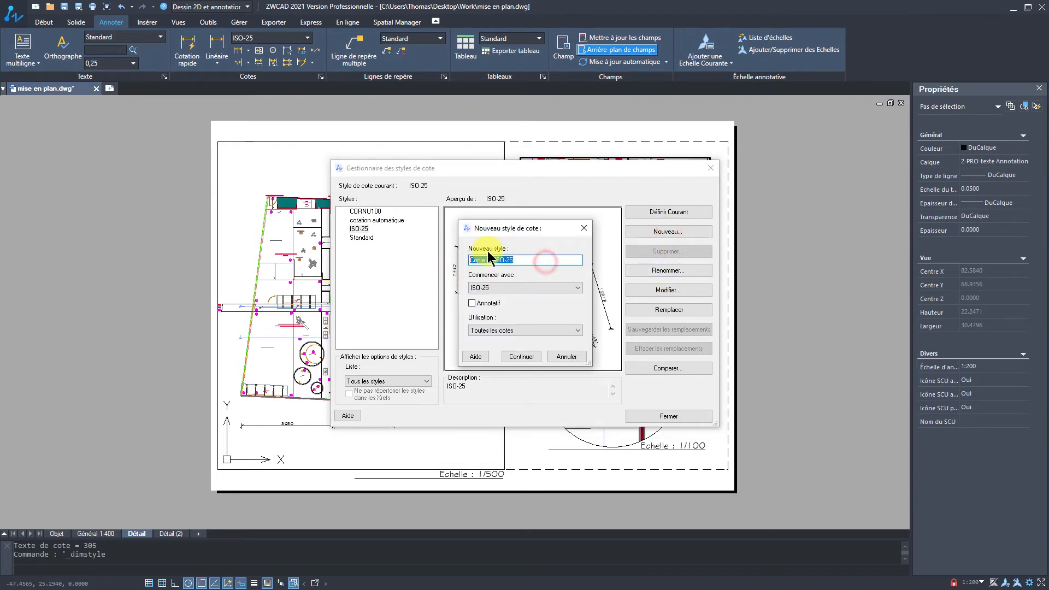
type("1-")
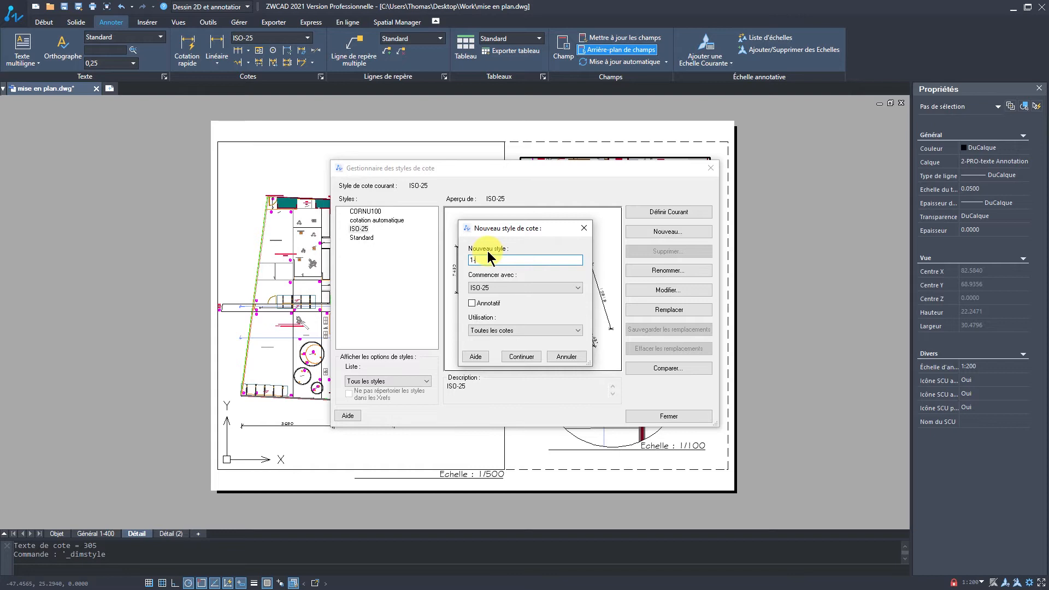
type("200")
left_click(514, 357)
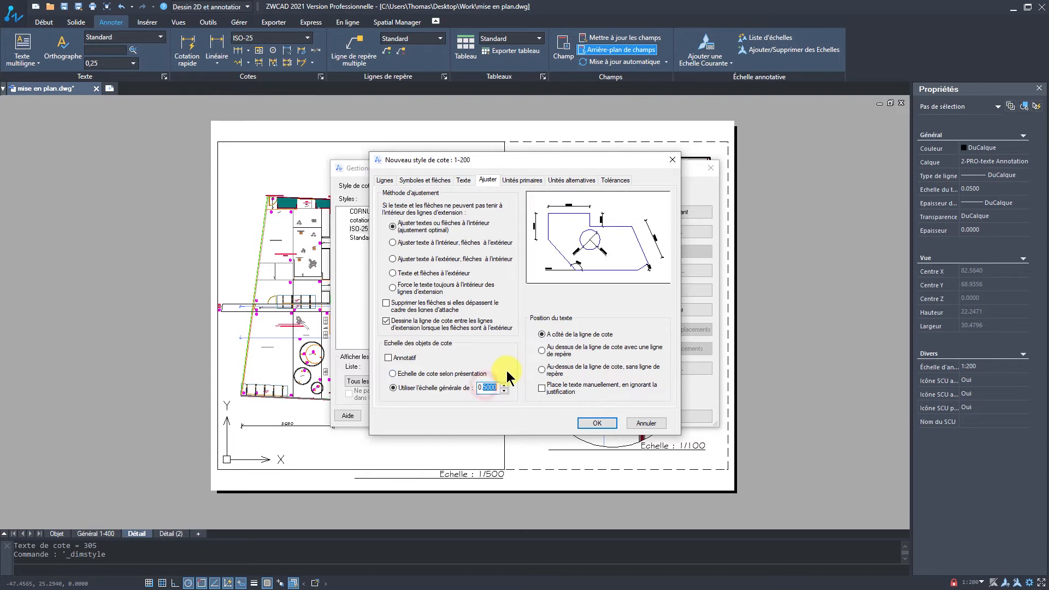
Step: Set the 1-200 style's overall scale to 0.2 and close the dimension style manager
type("2")
left_click_drag(554, 160, 503, 158)
left_click(543, 420)
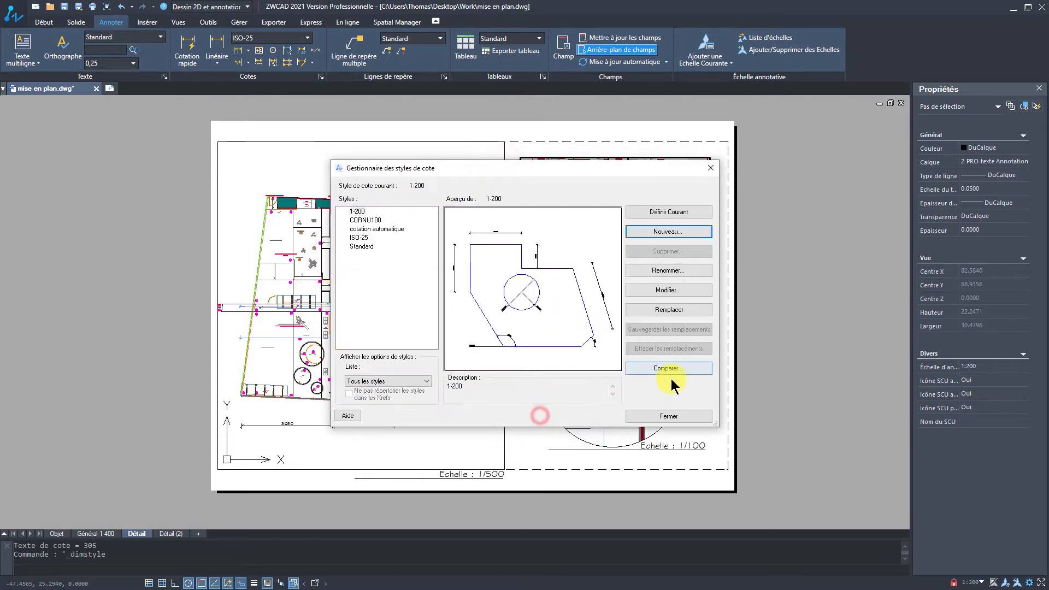
left_click(667, 416)
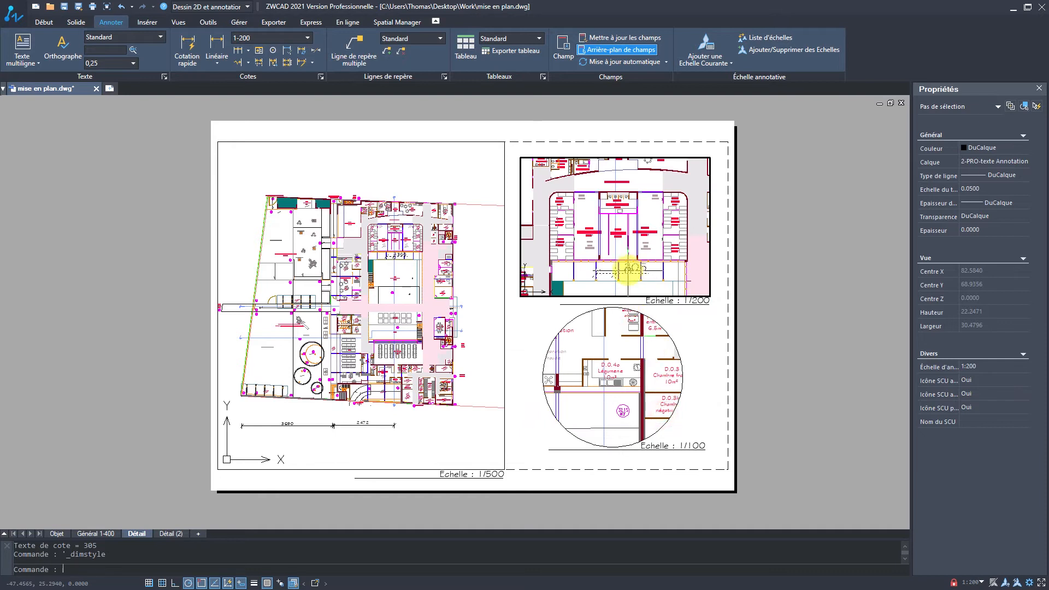
Step: Apply the 1-200 dimension style to the linear dimension in the 1:200 viewport and deselect it
left_click(629, 266)
left_click(278, 38)
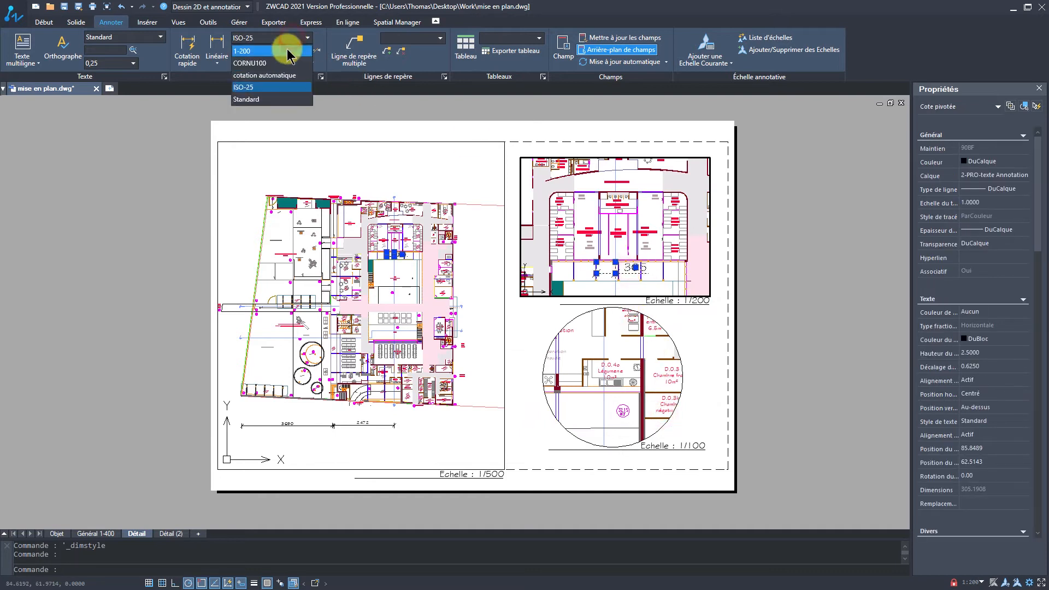
left_click(244, 52)
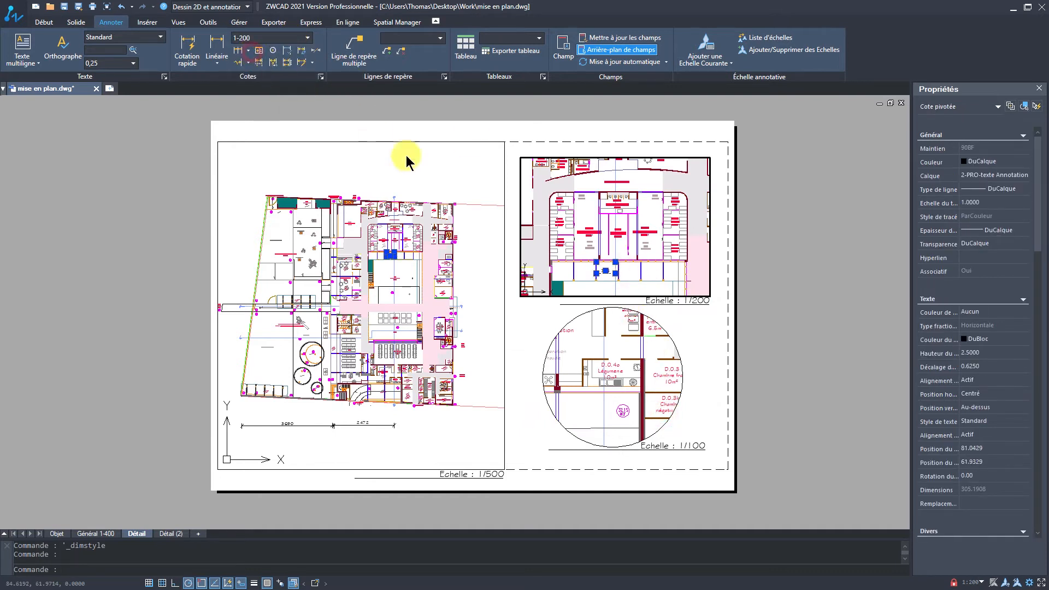
key("Escape")
key("Escape")
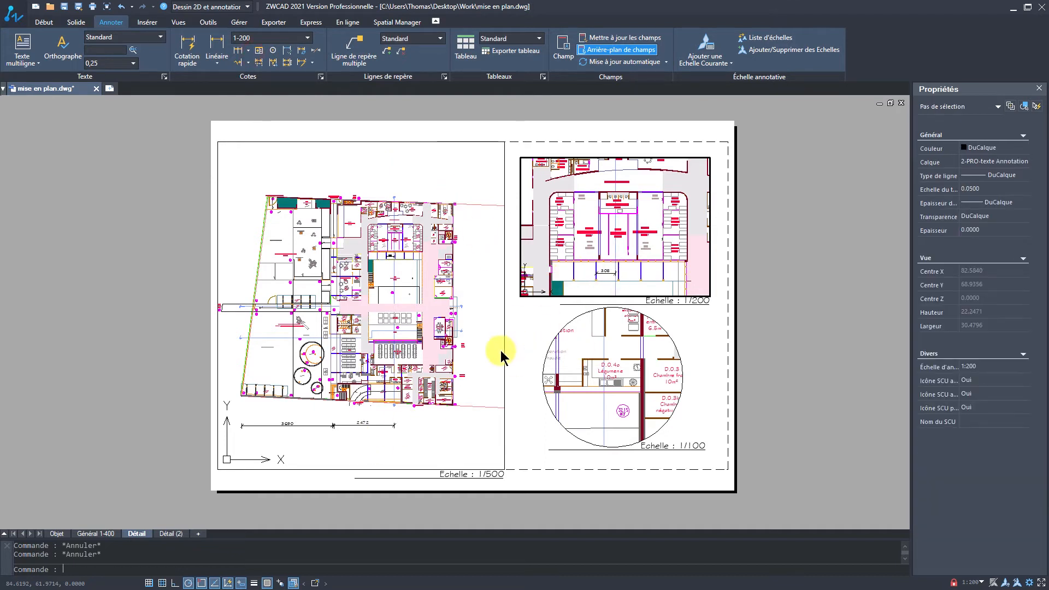
Step: Activate the circular 1:100 viewport and add a linear dimension across the lower side of room D.0.4c
left_click(581, 403)
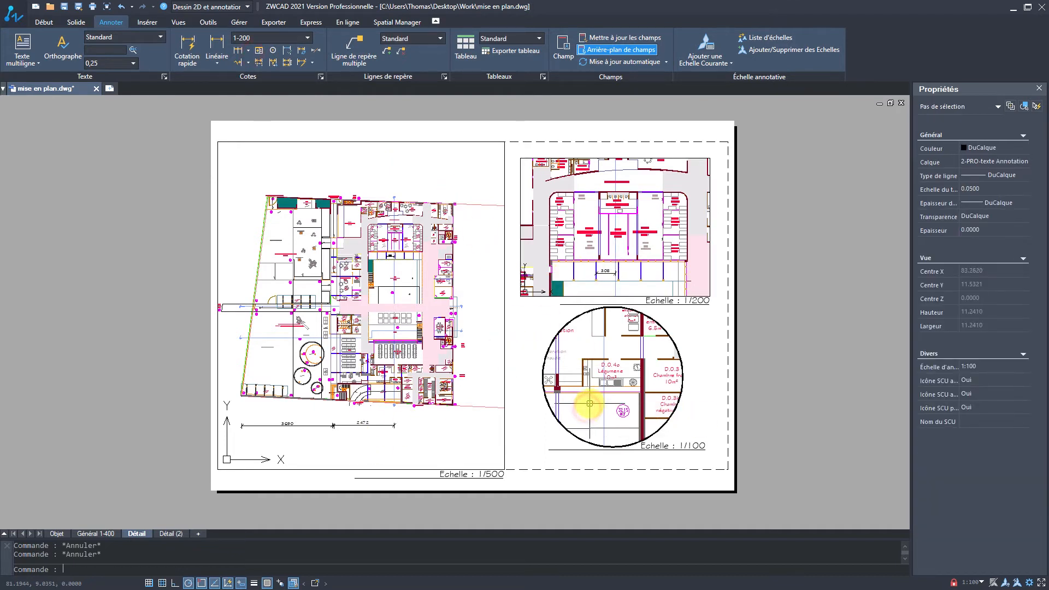
left_click(216, 44)
left_click(571, 387)
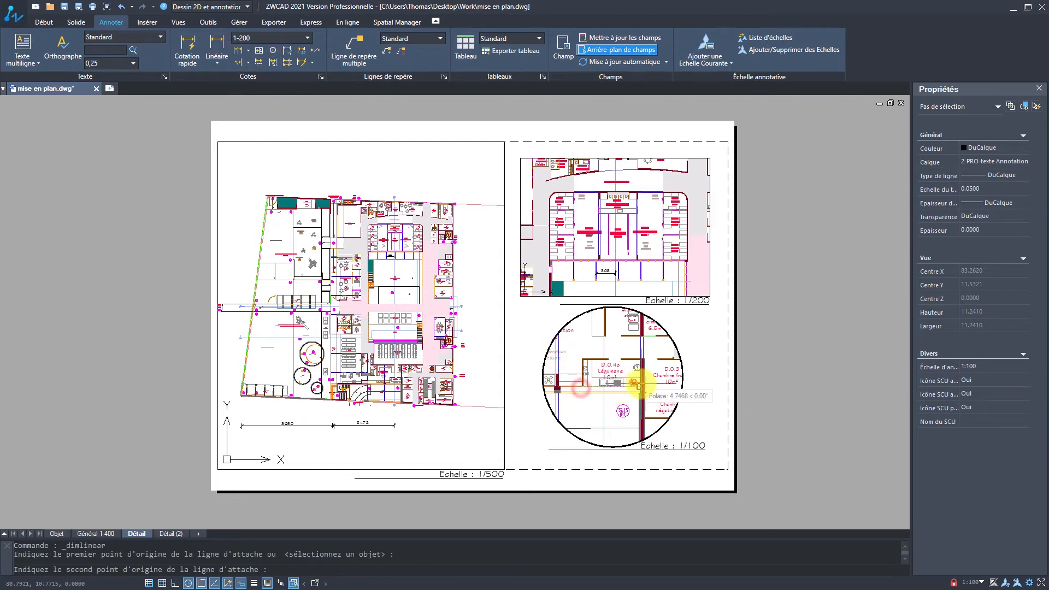
left_click(624, 396)
scroll(606, 406, "up", 3)
left_click(606, 401)
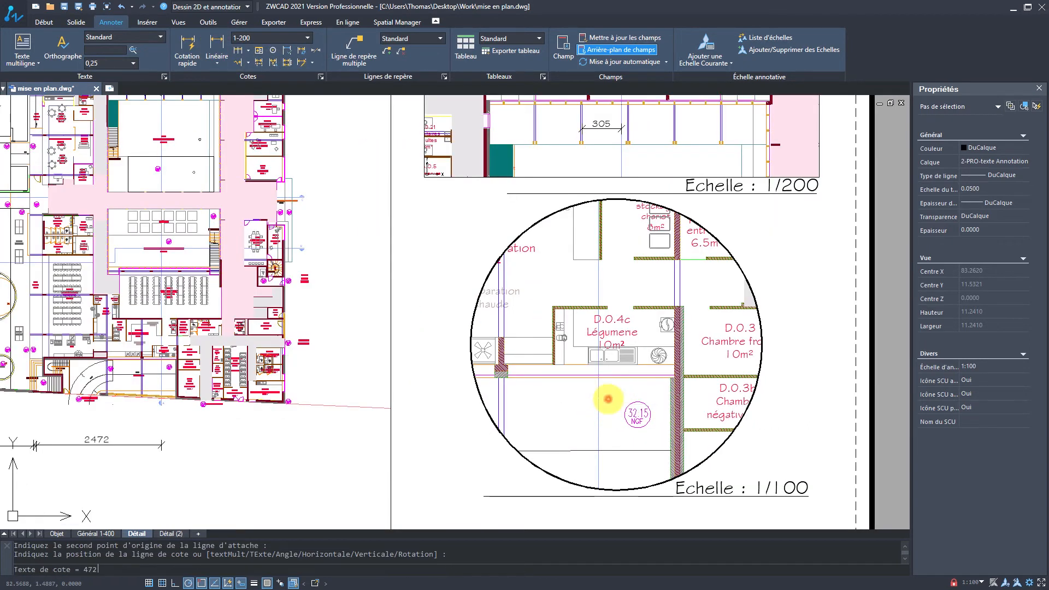
Step: Add another linear dimension for the width of room D.0.4c, placing its dimension line just below the room
key("Return")
left_click(555, 366)
left_click(663, 357)
scroll(541, 402, "up", 2)
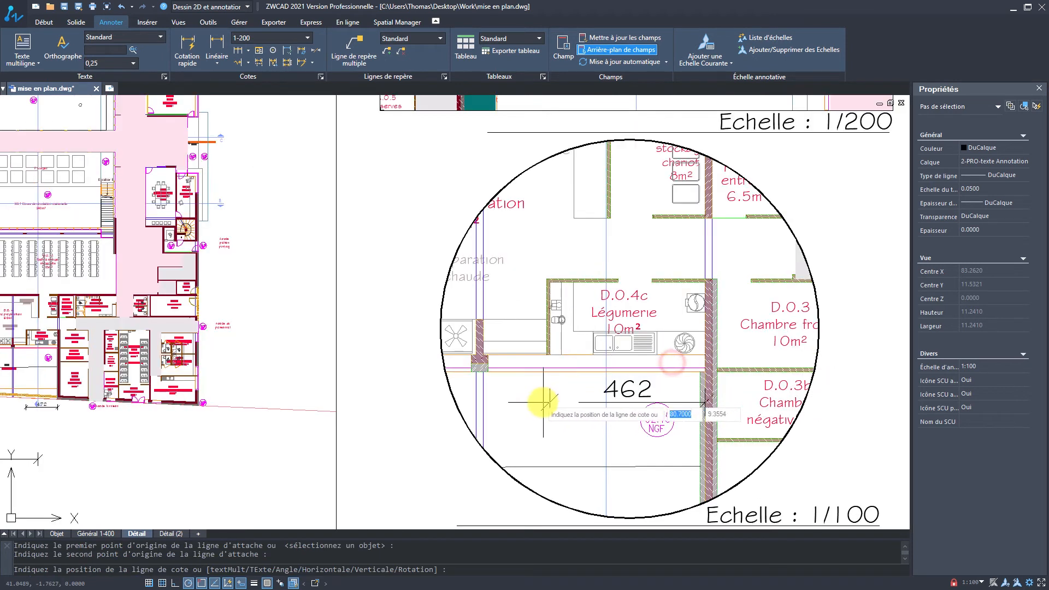
left_click(555, 400)
scroll(611, 365, "down", 8)
middle_click_drag(611, 365, 624, 362)
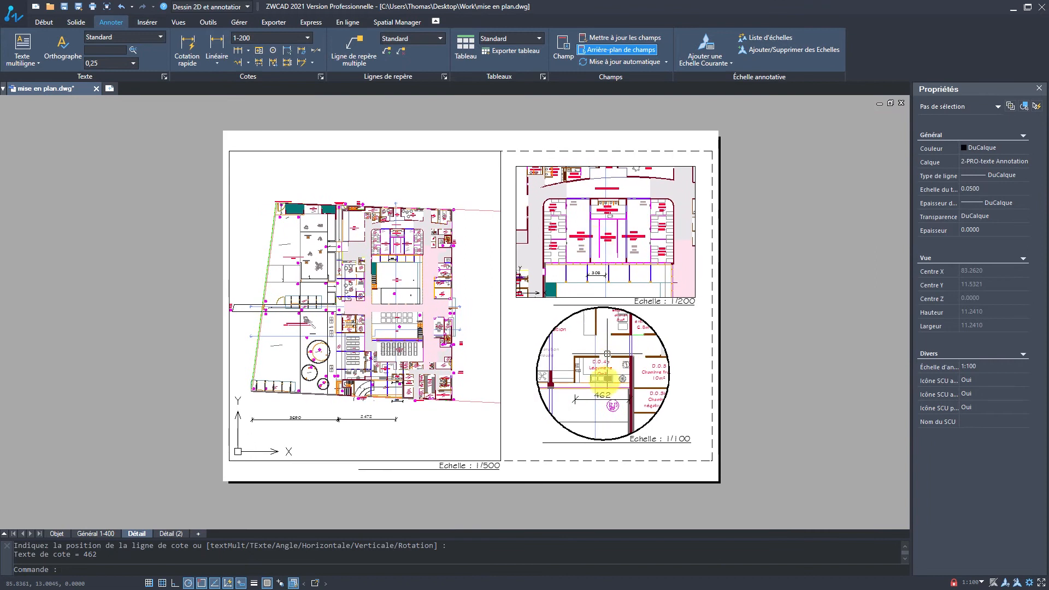
scroll(608, 361, "up", 2)
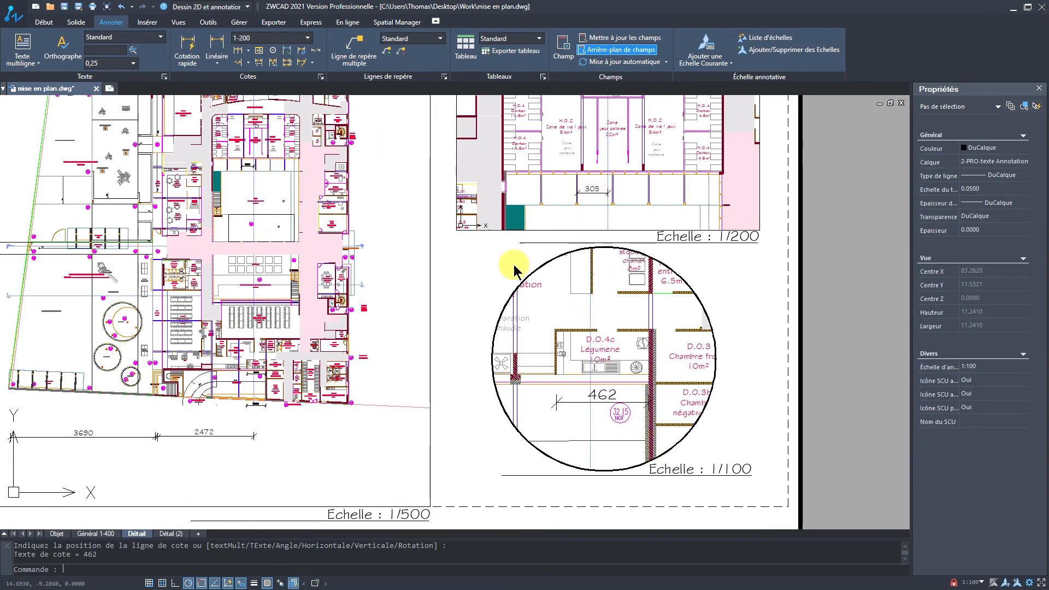
Step: Create a new dimension style named 1-100 based on 1-200, with an overall scale of 0.1
left_click(321, 77)
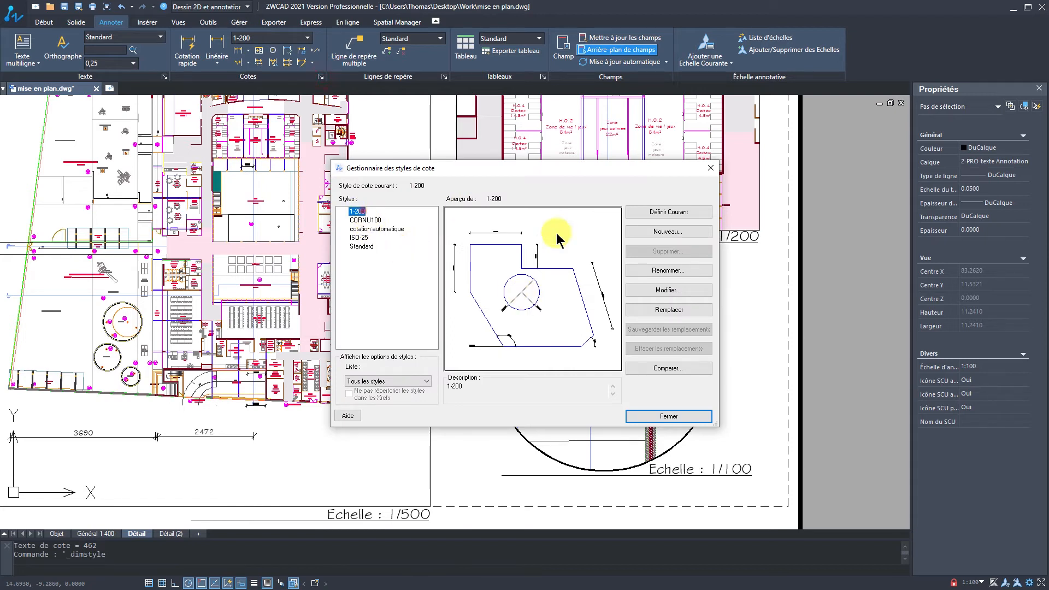
left_click(655, 234)
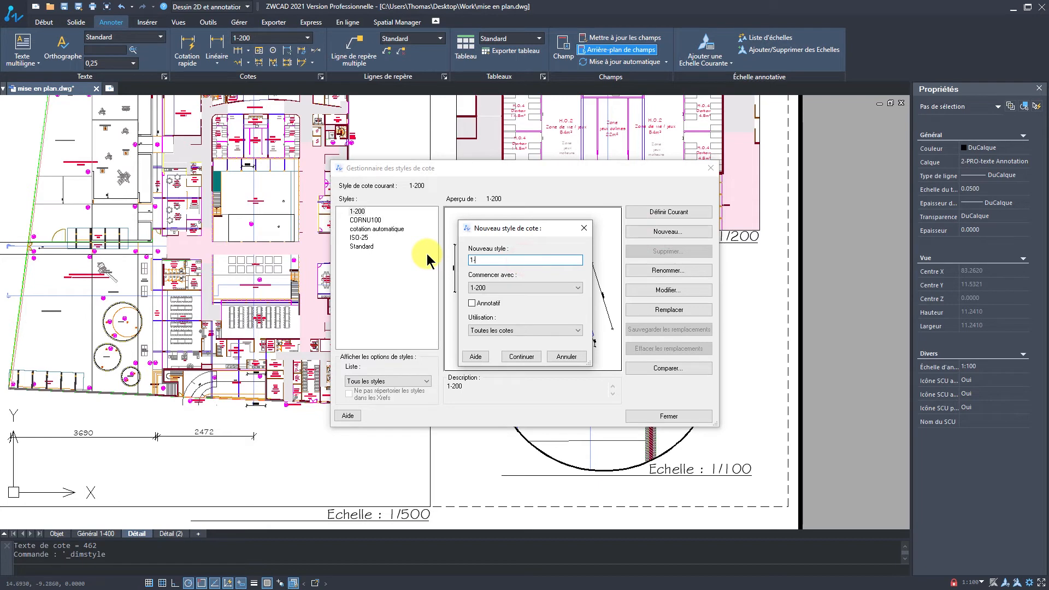
left_click(511, 356)
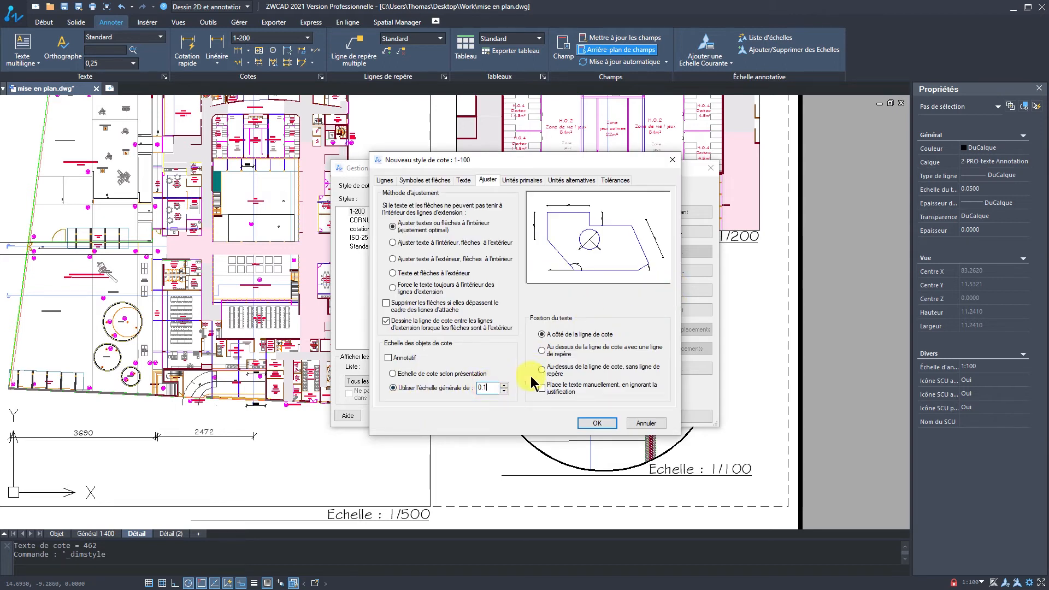
left_click(592, 422)
left_click(669, 416)
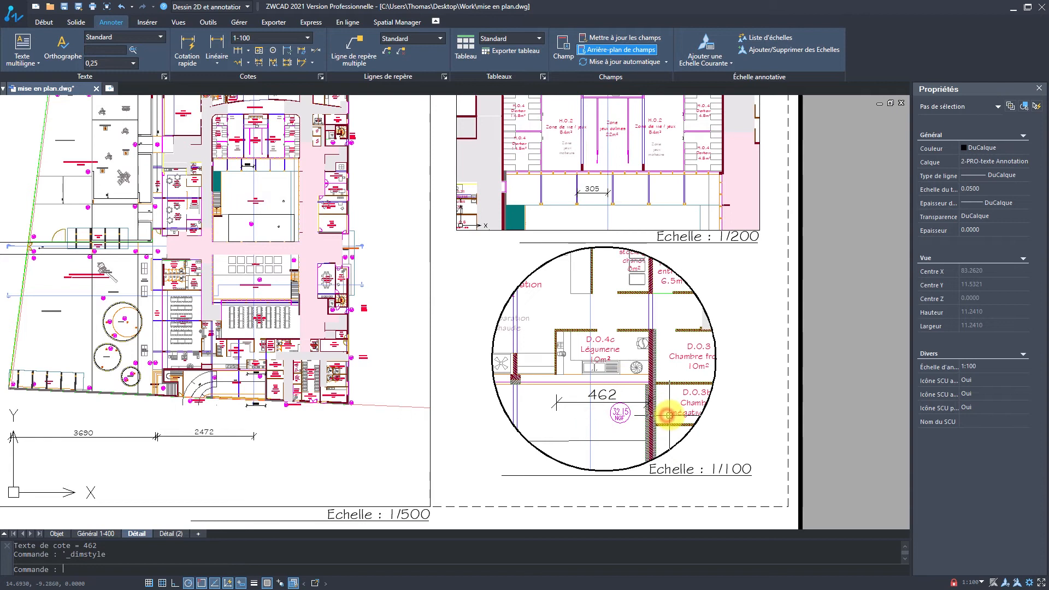
Step: Apply the 1-100 dimension style to the linear dimension below room D.0.4c and deselect it
left_click(601, 393)
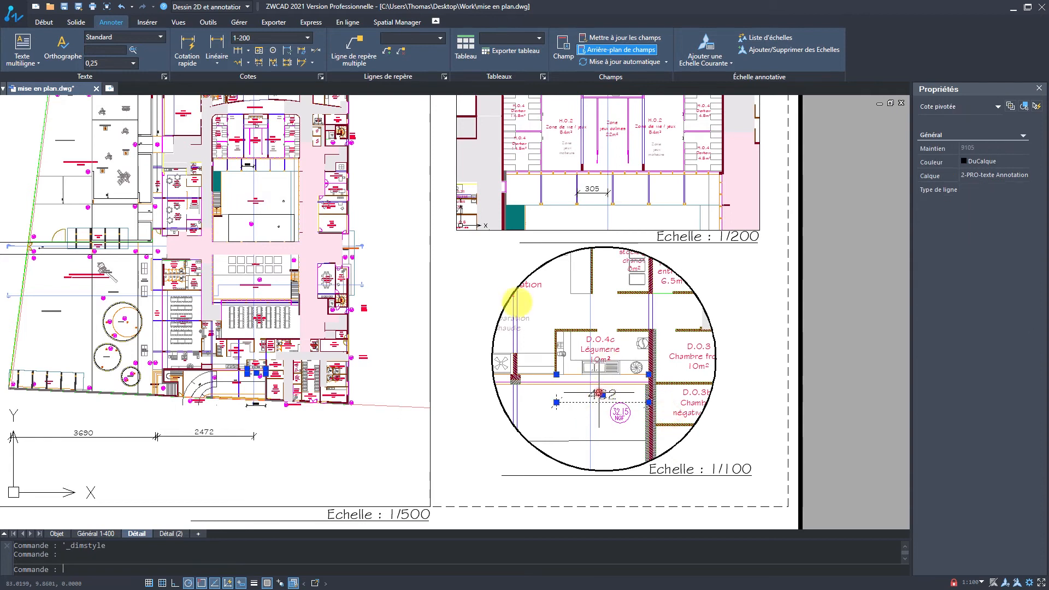
left_click(282, 38)
left_click(272, 55)
key("Escape")
Step: Leave the 1:100 viewport to return to paper space and review the dimensions across the three viewports
scroll(483, 313, "down", 3)
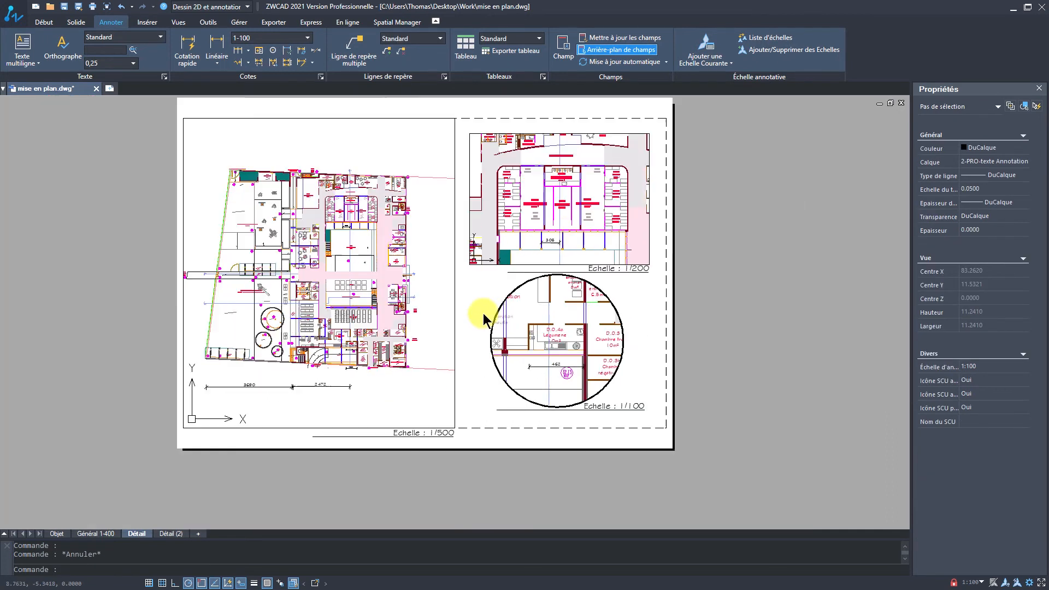
middle_click_drag(483, 313, 512, 304)
double_click(506, 296)
middle_click_drag(569, 351, 603, 330)
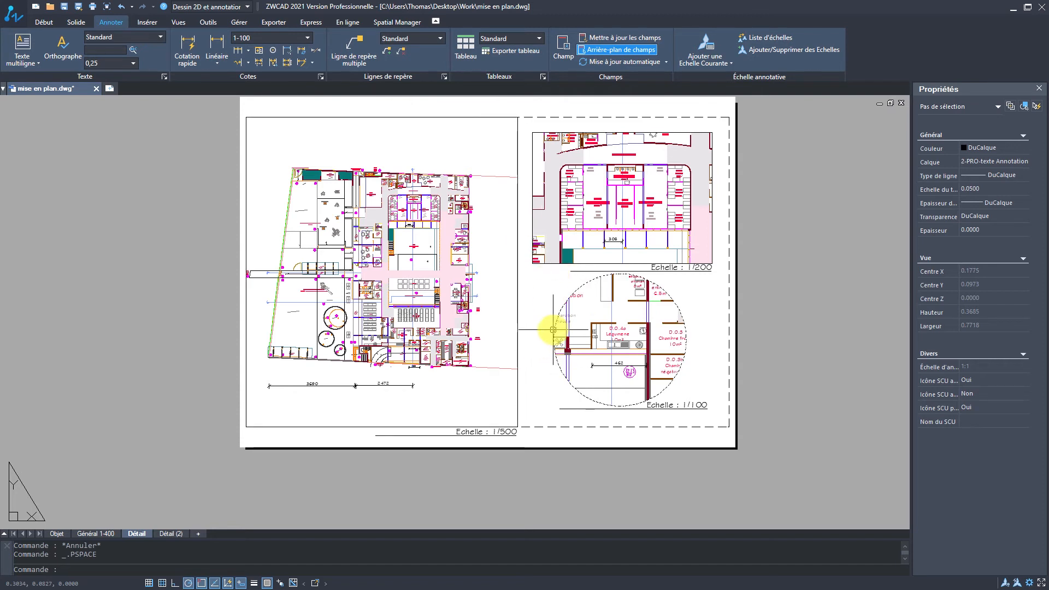
scroll(546, 310, "up", 2)
middle_click_drag(546, 335, 546, 346)
scroll(546, 339, "down", 2)
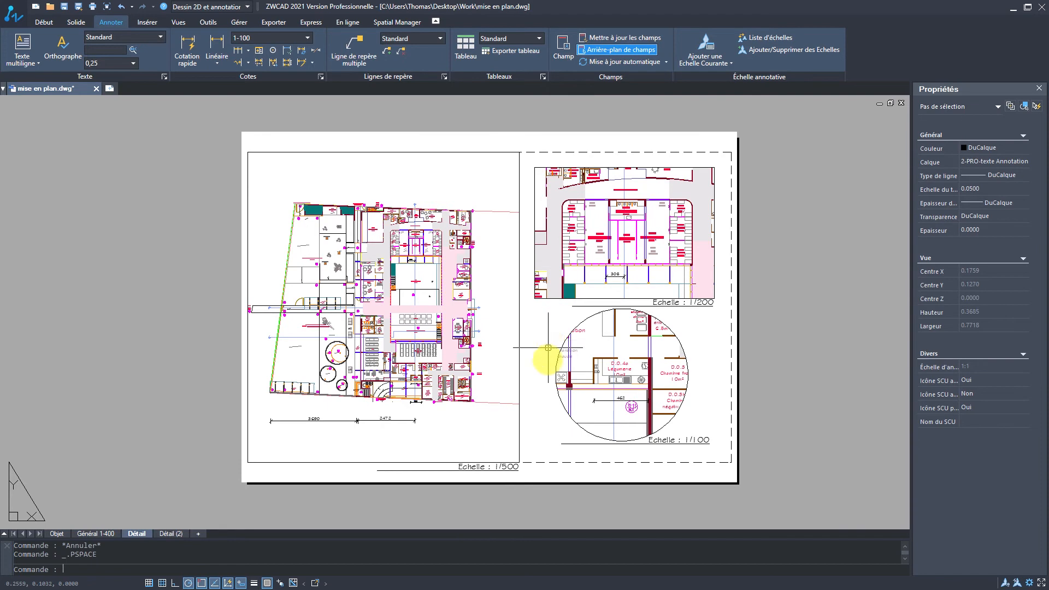
Step: Try to freeze the 2-PRO-texte Annotation auto layer
left_click(44, 22)
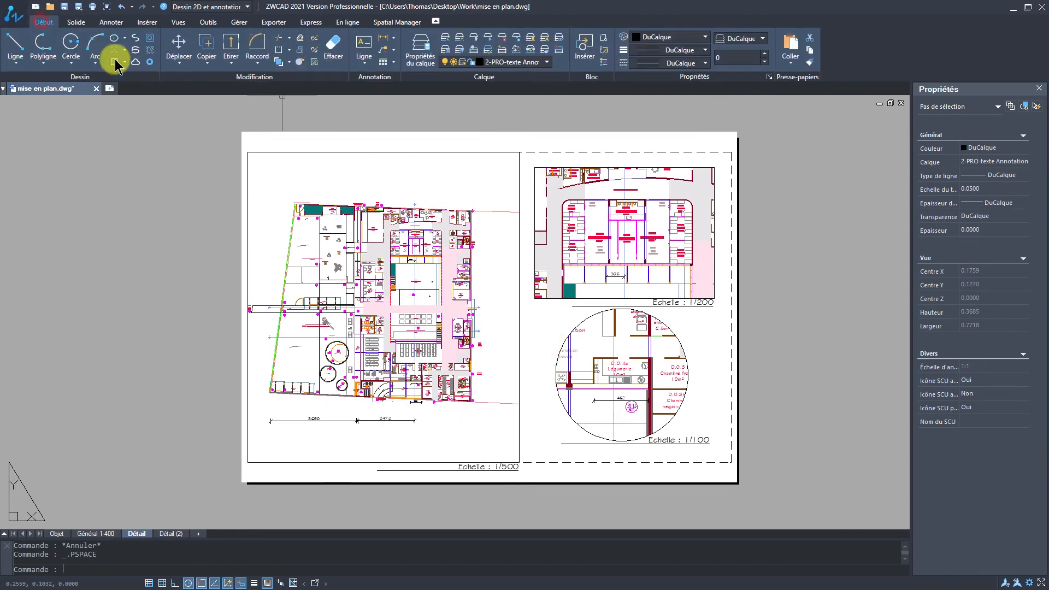
left_click(548, 62)
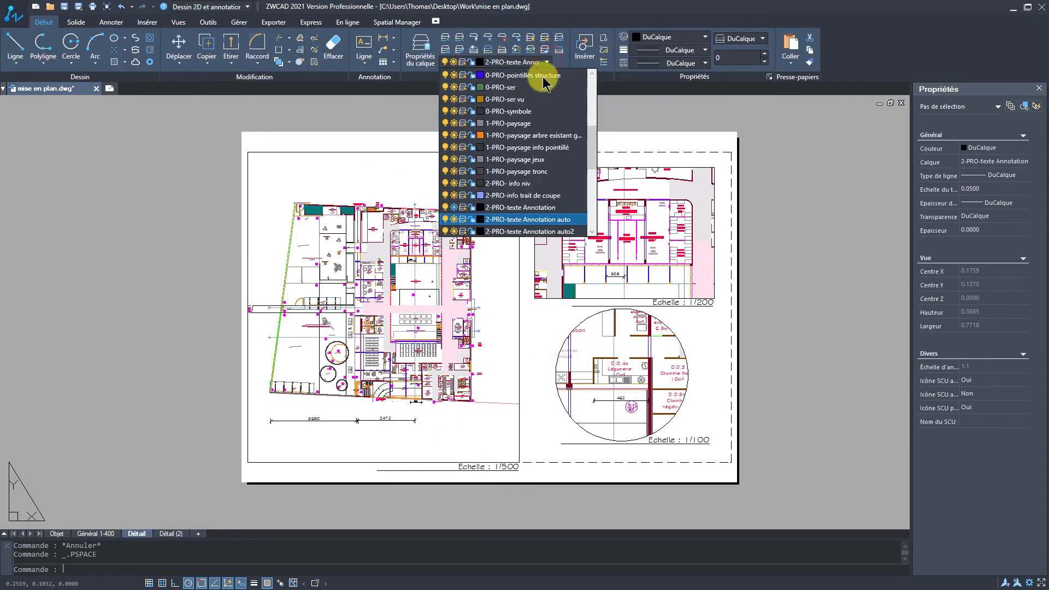
left_click(454, 219)
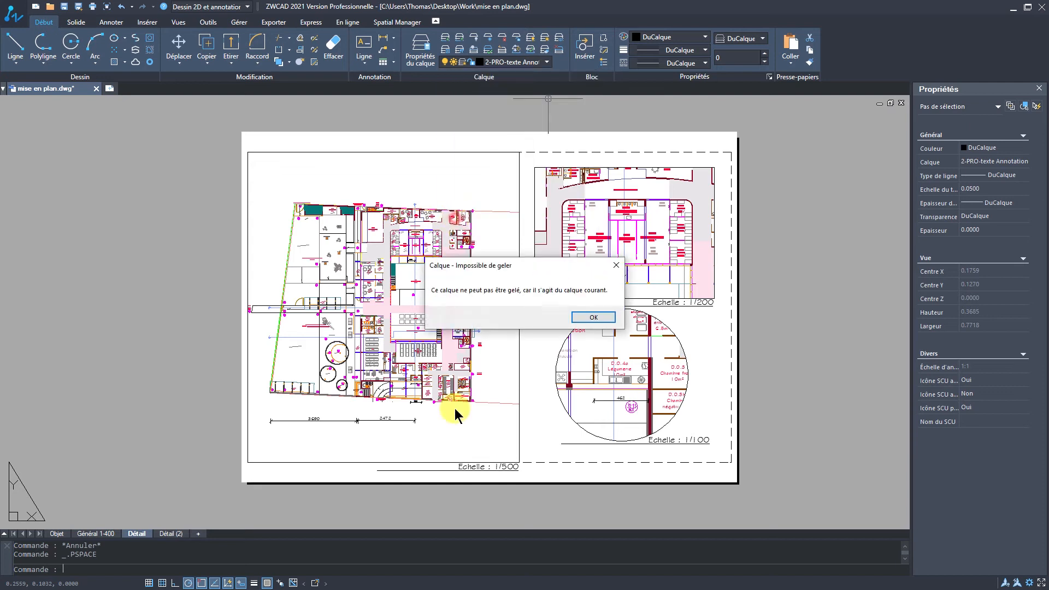
left_click(594, 317)
Step: Make 2-PRO-texte Annotation auto2 the current layer
left_click(520, 63)
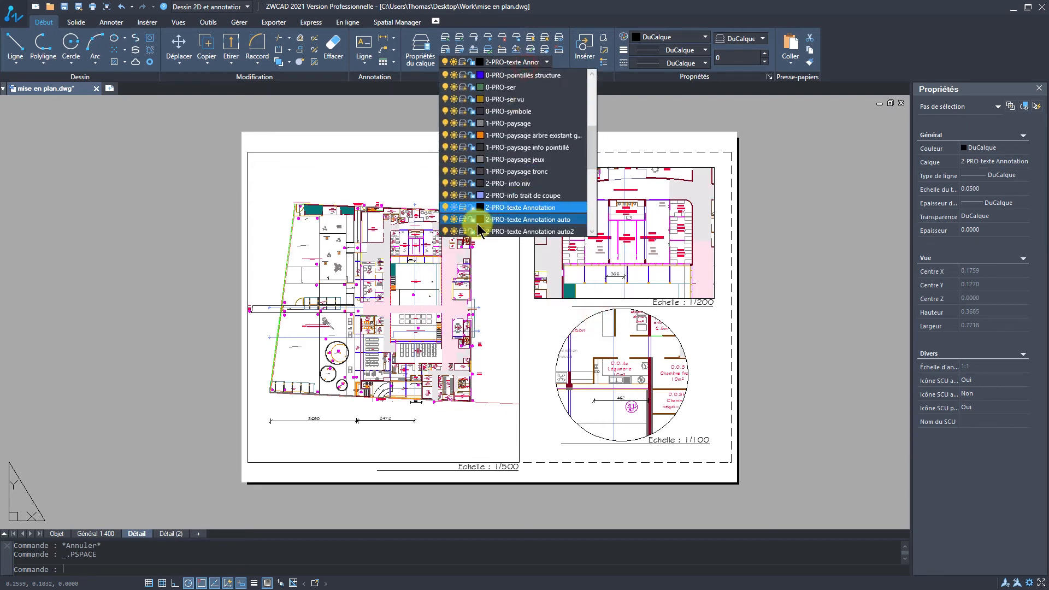
scroll(492, 210, "down", 1)
left_click(504, 199)
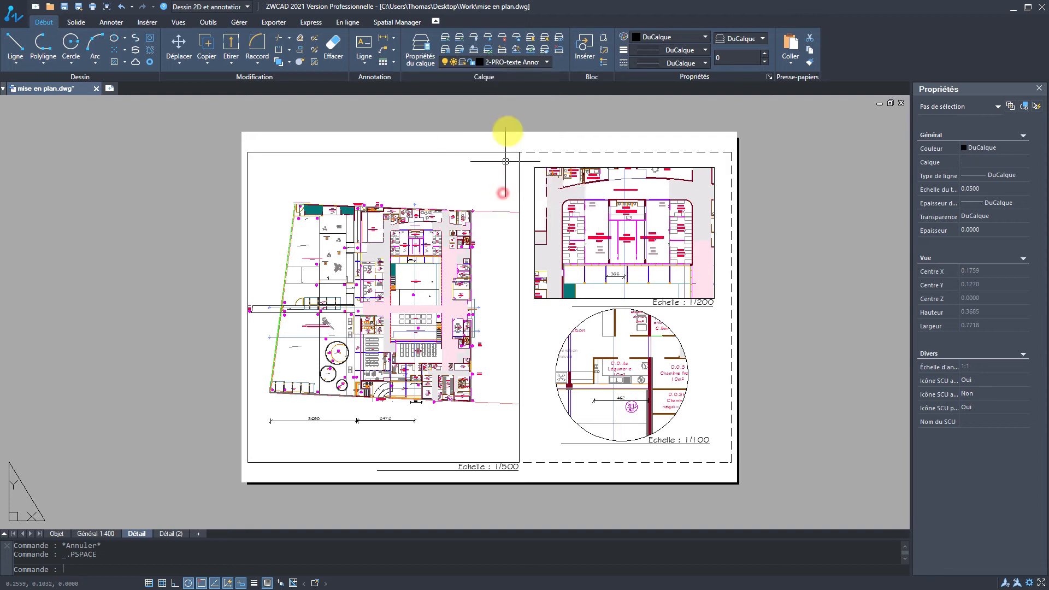
Step: Freeze the 2-PRO-texte Annotation auto layer and switch to the Détail (2) layout
left_click(495, 62)
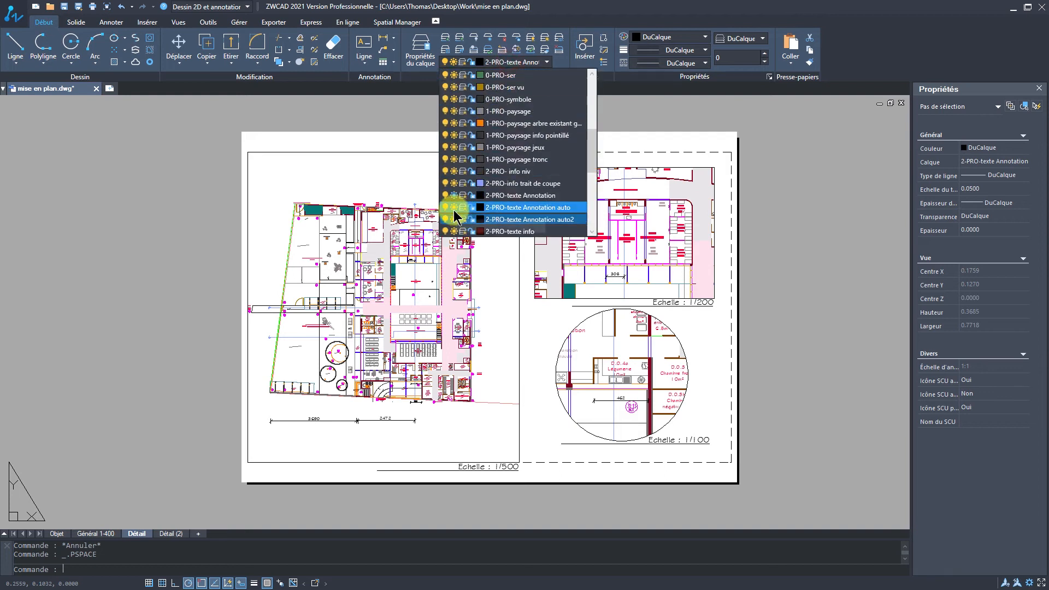
left_click(446, 418)
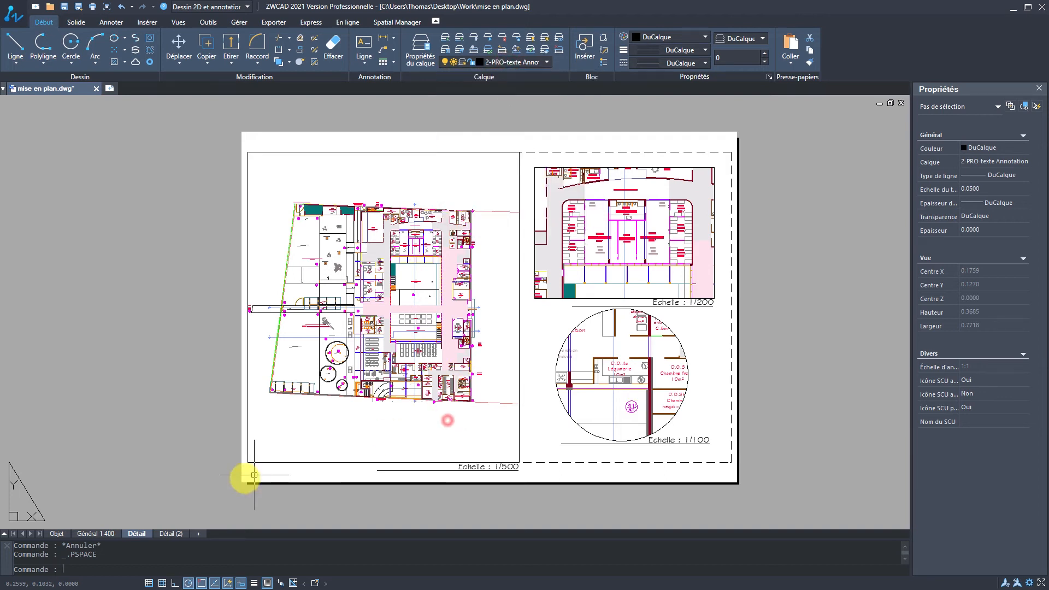
left_click(179, 534)
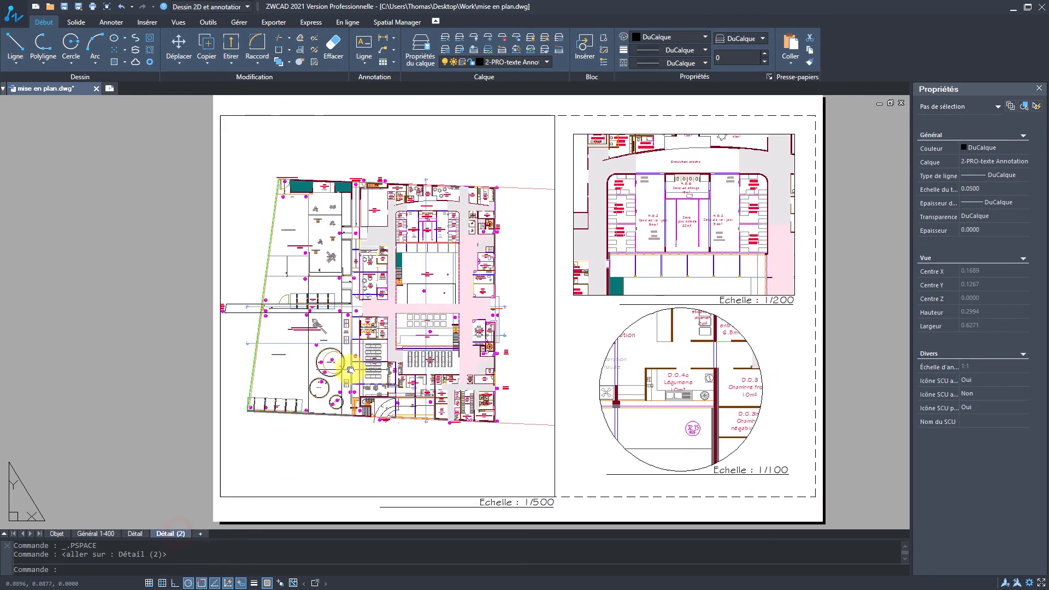
scroll(445, 363, "down", 1)
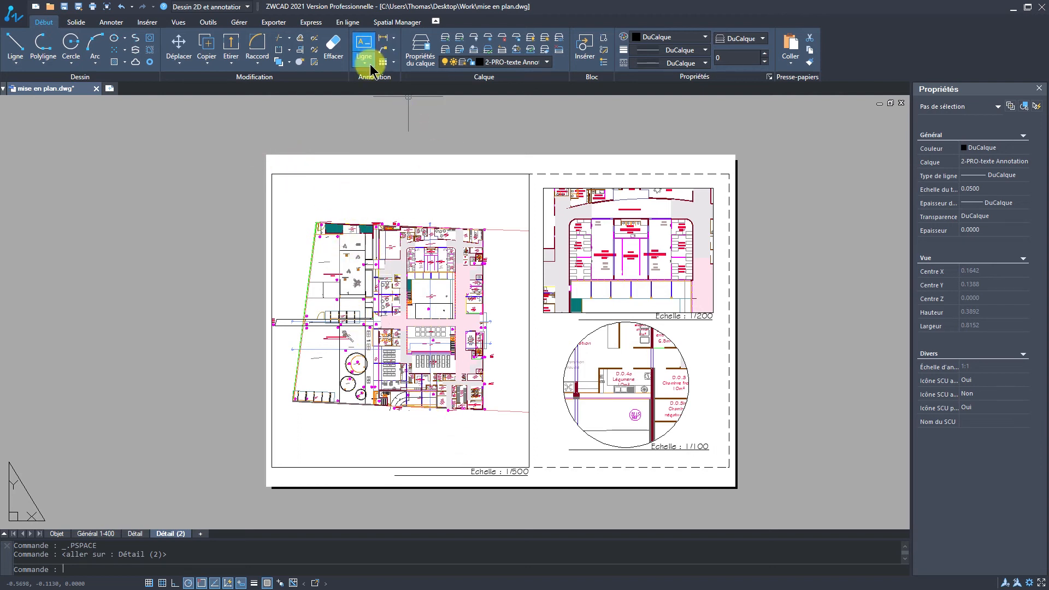
Step: Make cotation automatique the current dimension style
left_click(109, 22)
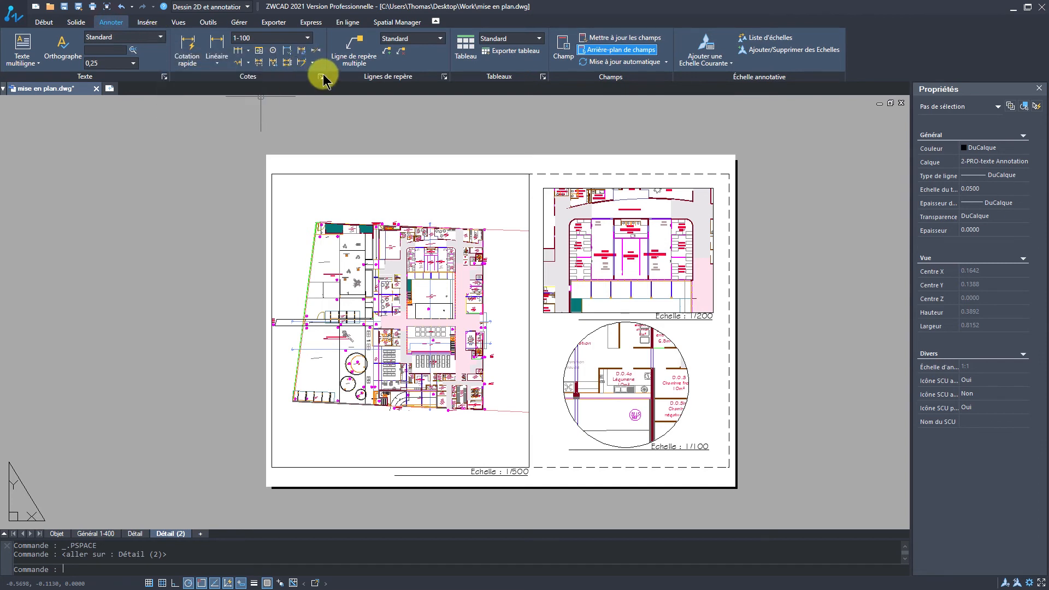
left_click(308, 39)
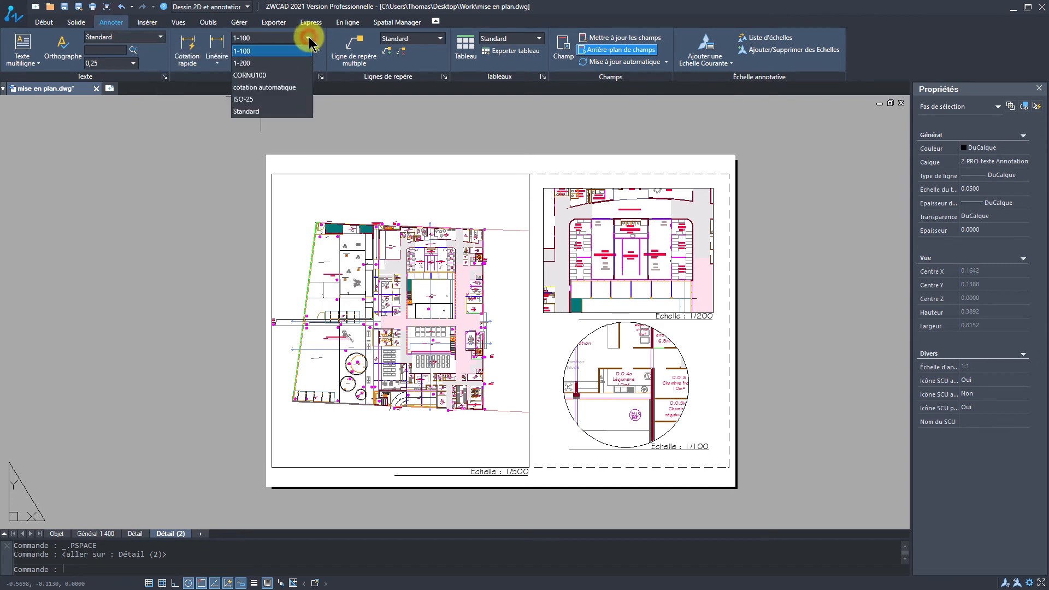
left_click(277, 88)
Step: Examine the line, arrow and fit settings of the cotation automatique style, especially its dimension scale by layout option, and close the style manager
left_click(321, 76)
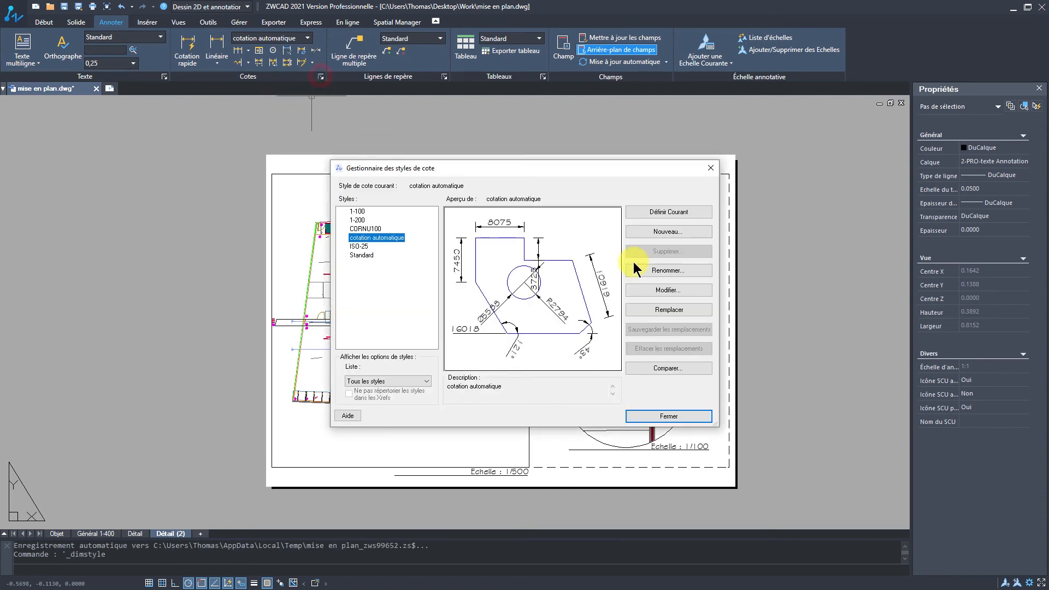
left_click(662, 291)
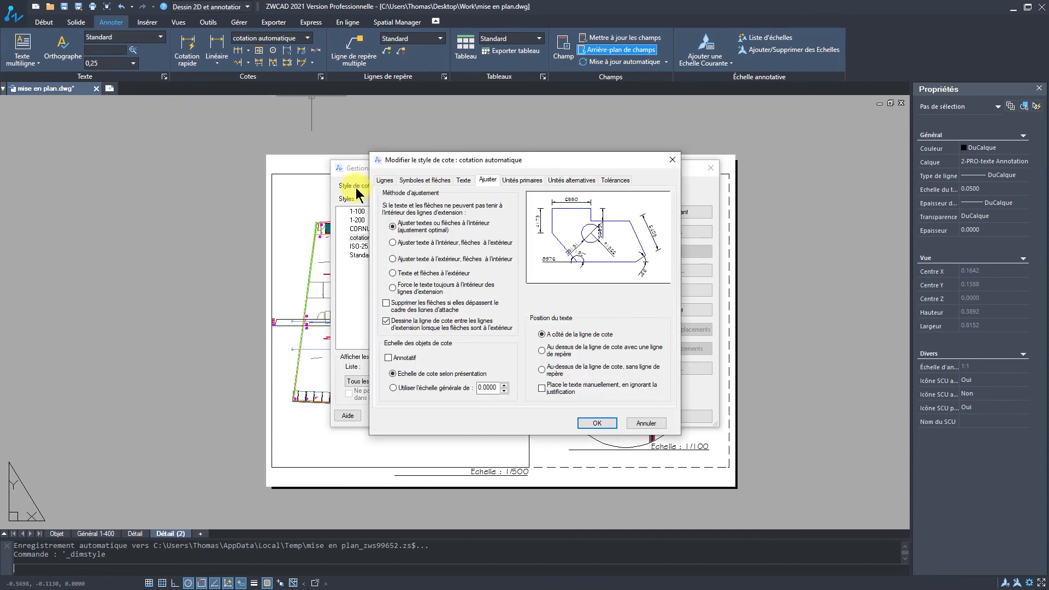
left_click(384, 180)
left_click(425, 179)
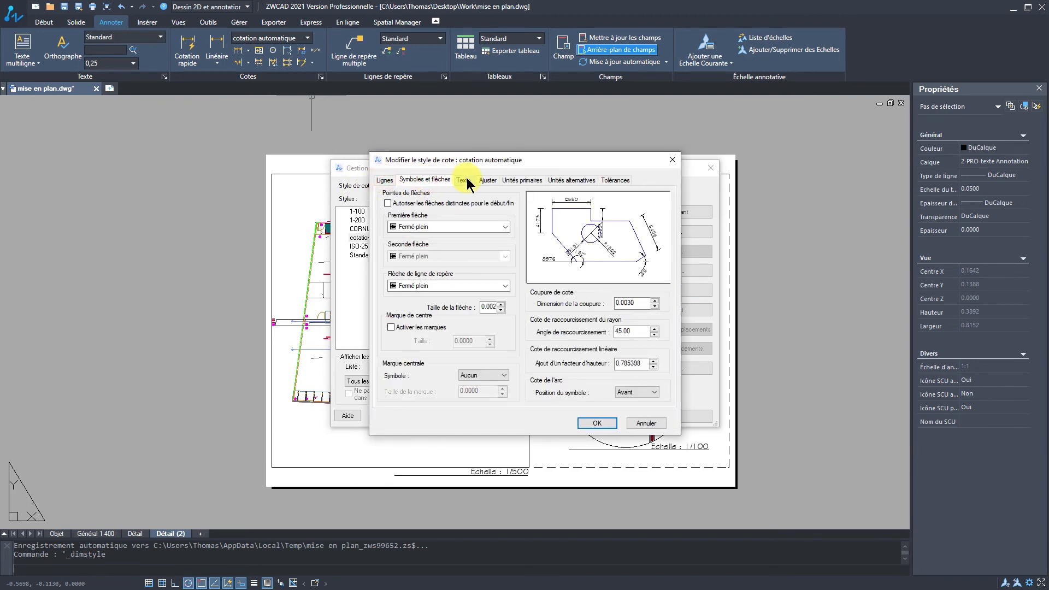
left_click(486, 181)
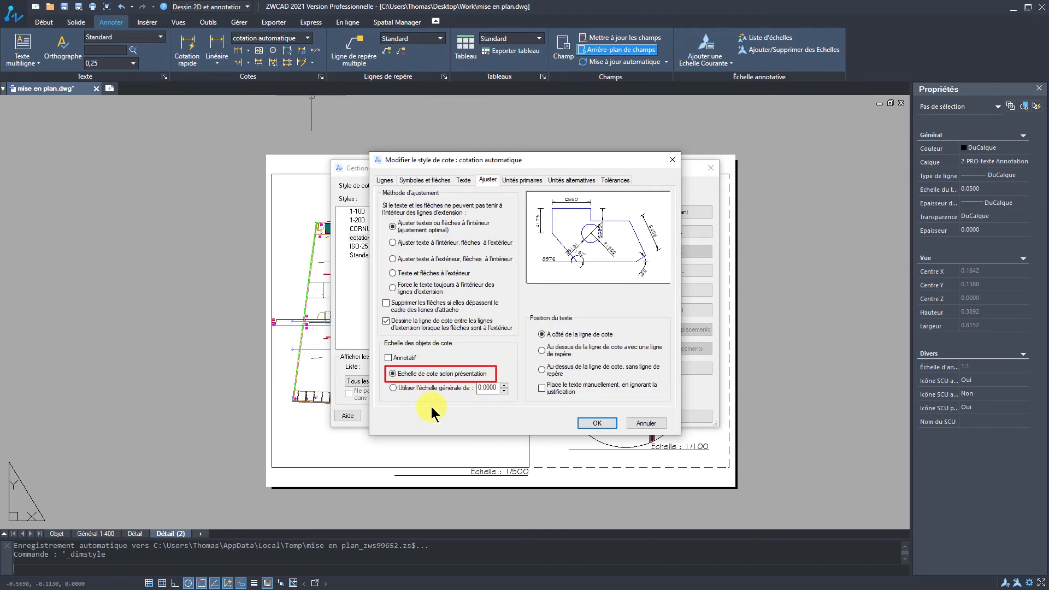
left_click(589, 425)
left_click(628, 416)
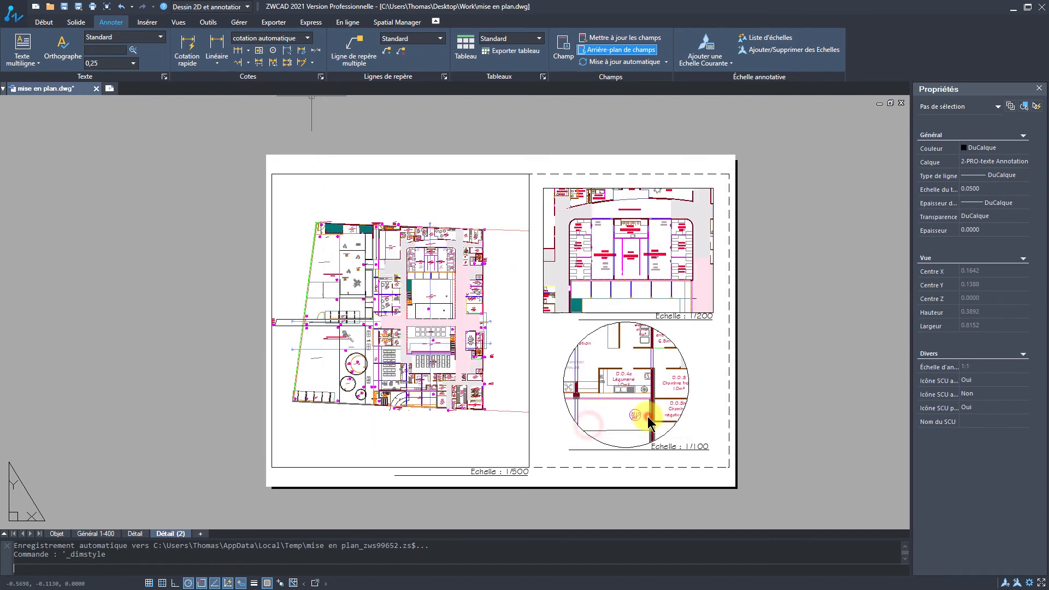
Step: In the 1:500 viewport, place a horizontal linear dimension below the plan from its lower-left corner to the facade near the curved ramp
double_click(427, 440)
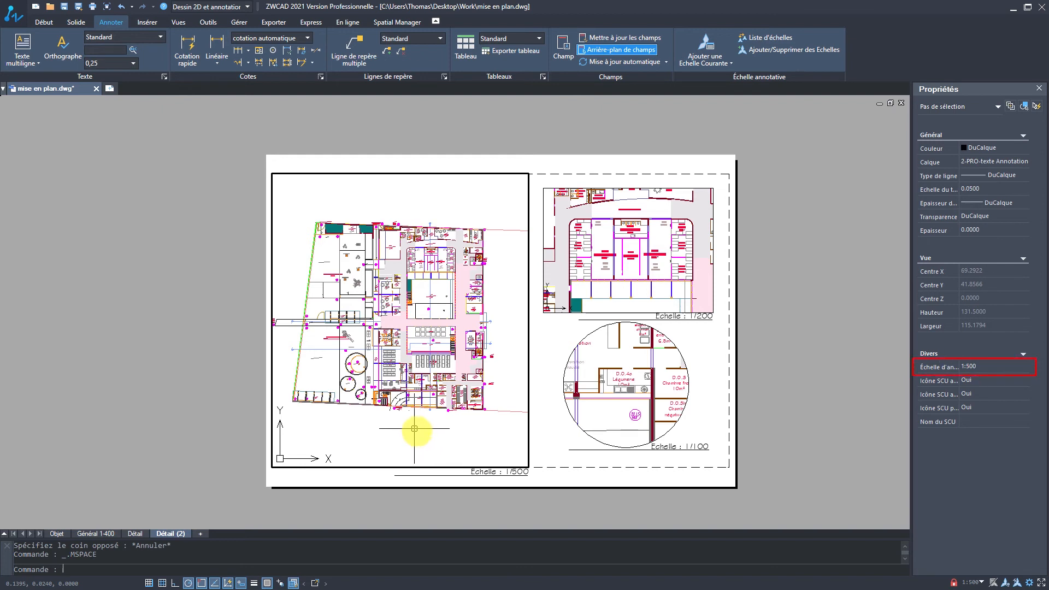
left_click(216, 41)
left_click(291, 402)
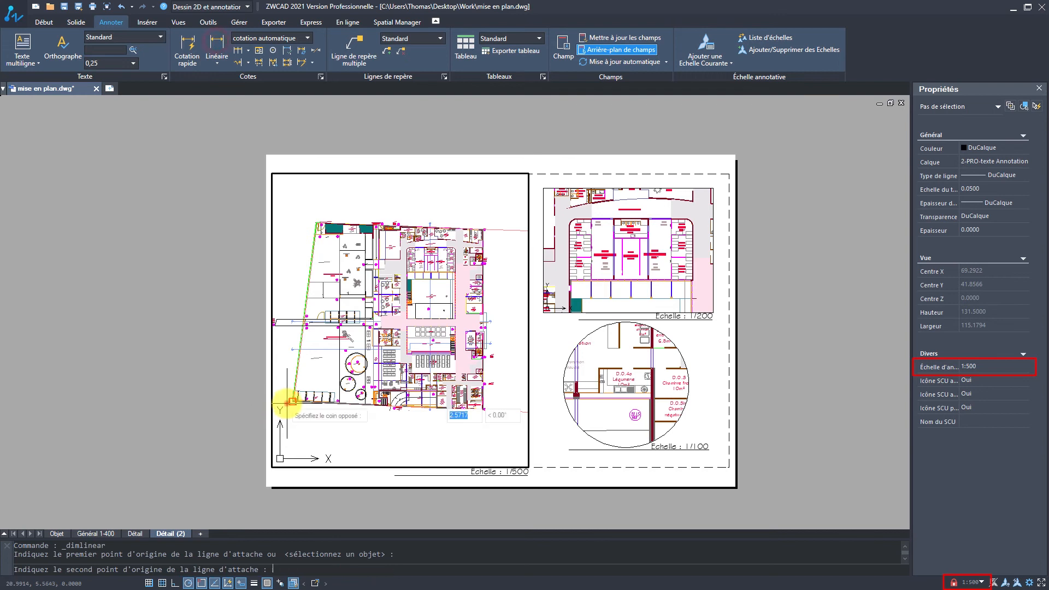
left_click(404, 408)
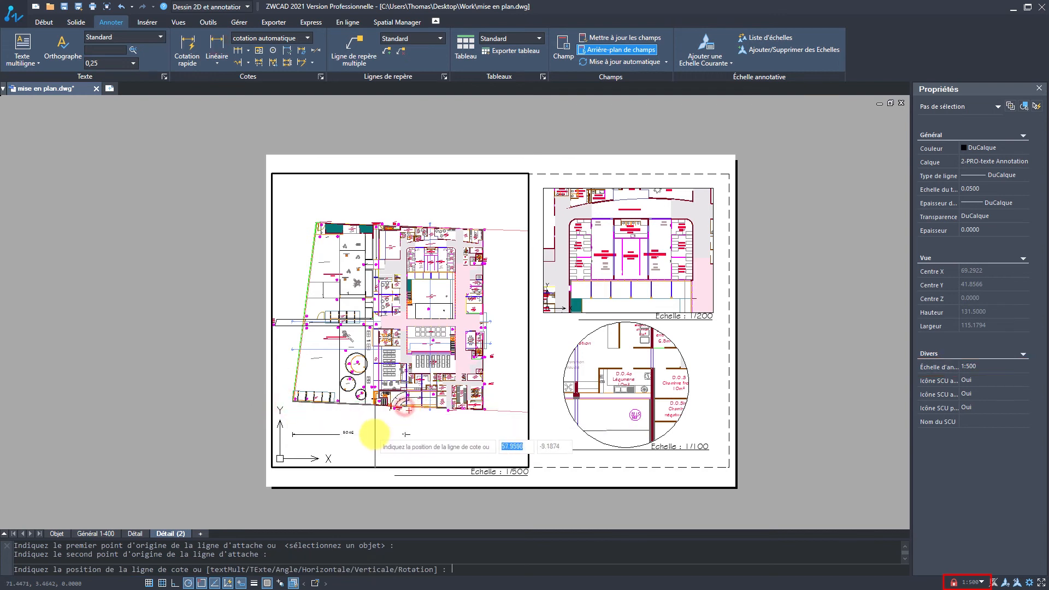
left_click(371, 429)
Step: Add a second linear dimension below the plan from its lower-right corner towards the curved ramp, aligned with the first, and return to paper space
key("Return")
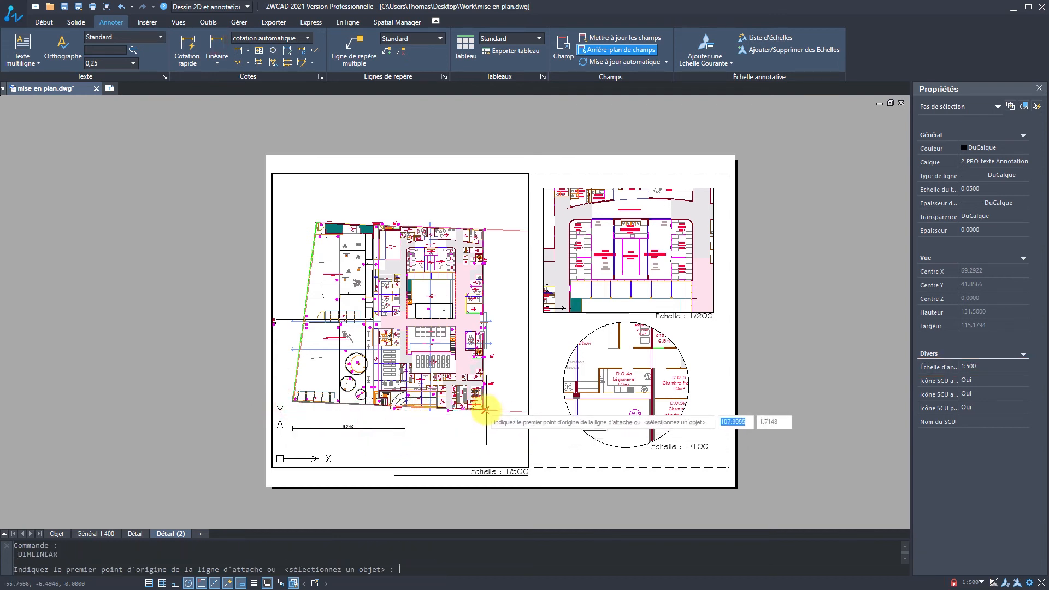
left_click(485, 410)
left_click(424, 411)
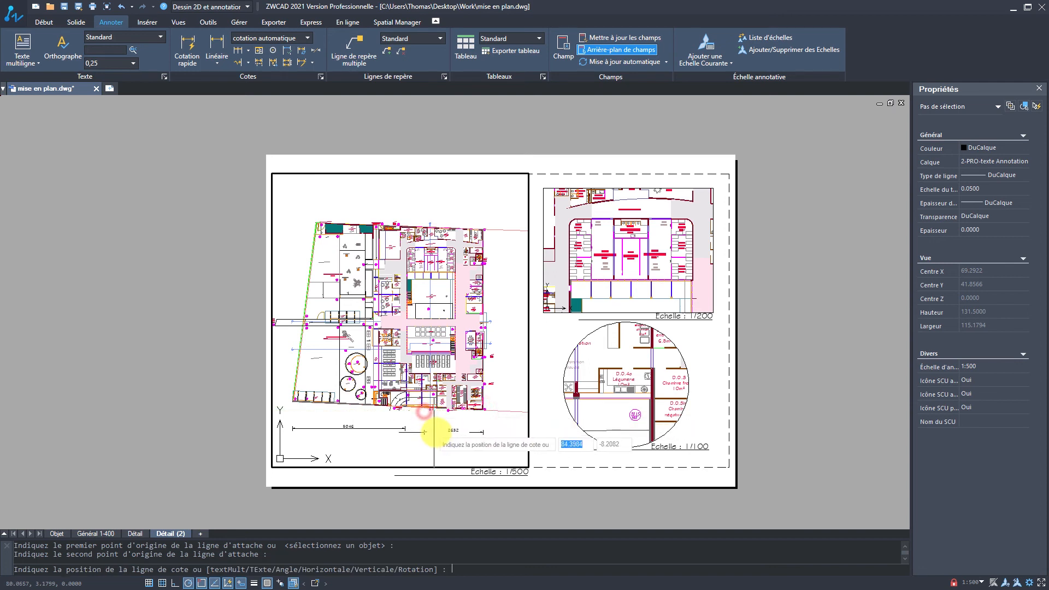
left_click(431, 428)
double_click(543, 415)
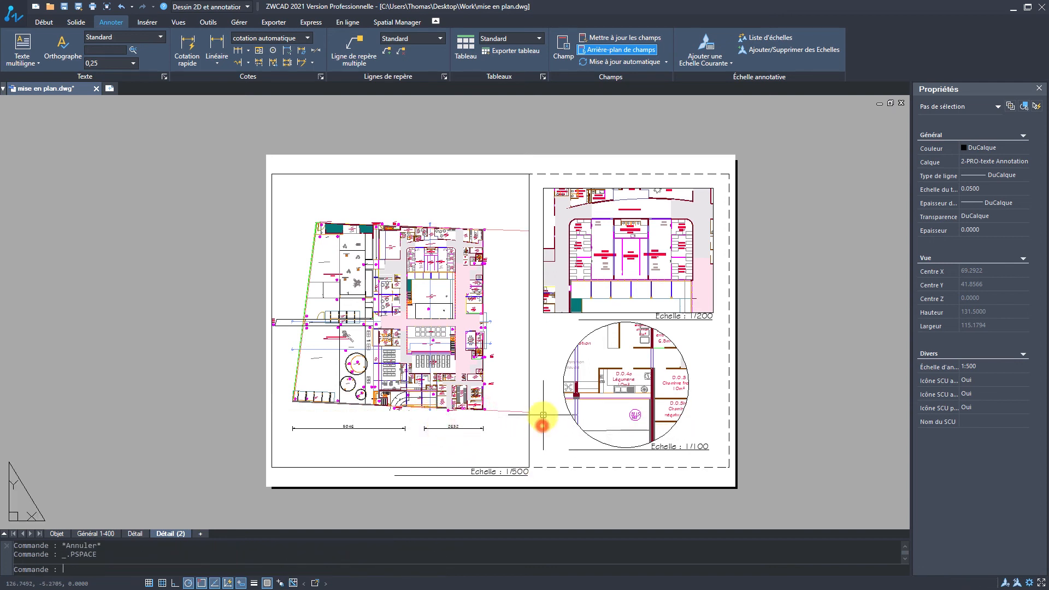
Step: In the 1:200 viewport, add a horizontal linear dimension between two neighbouring partitions just below the left H.0.2 room
double_click(634, 268)
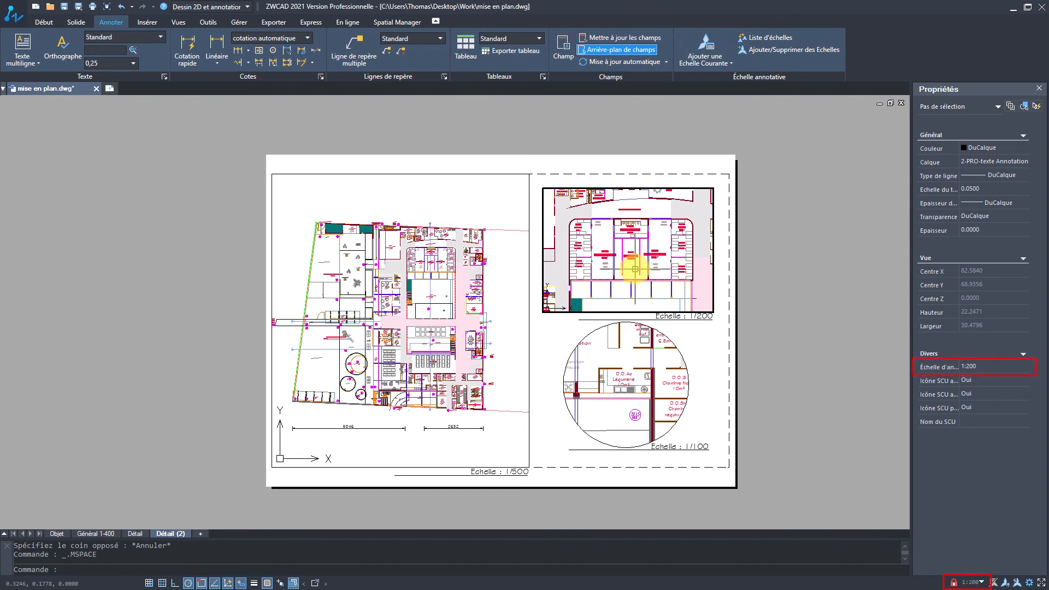
left_click(217, 41)
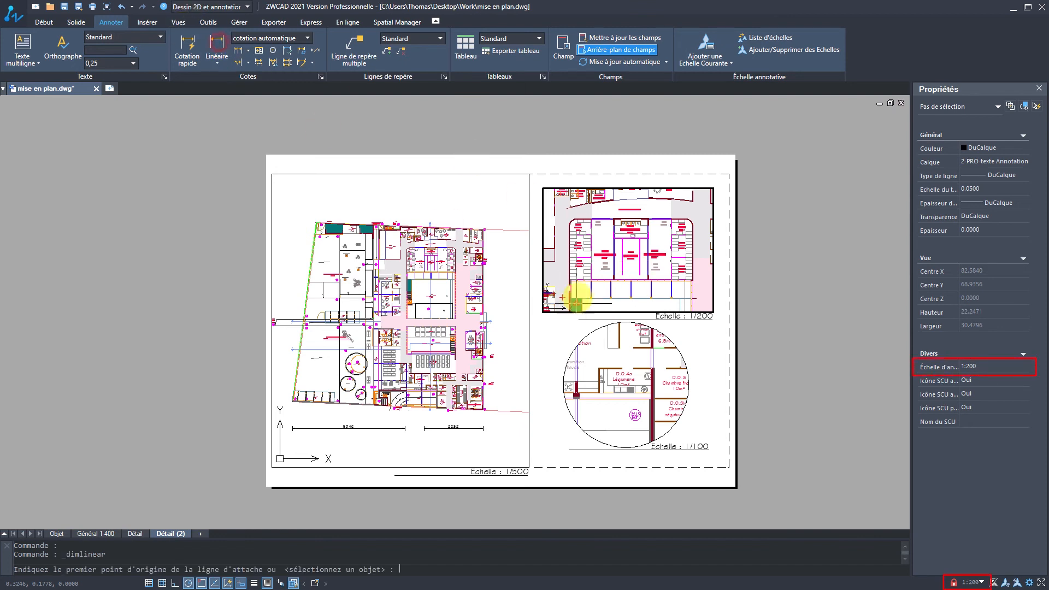
scroll(591, 287, "up", 5)
left_click(584, 267)
left_click(657, 268)
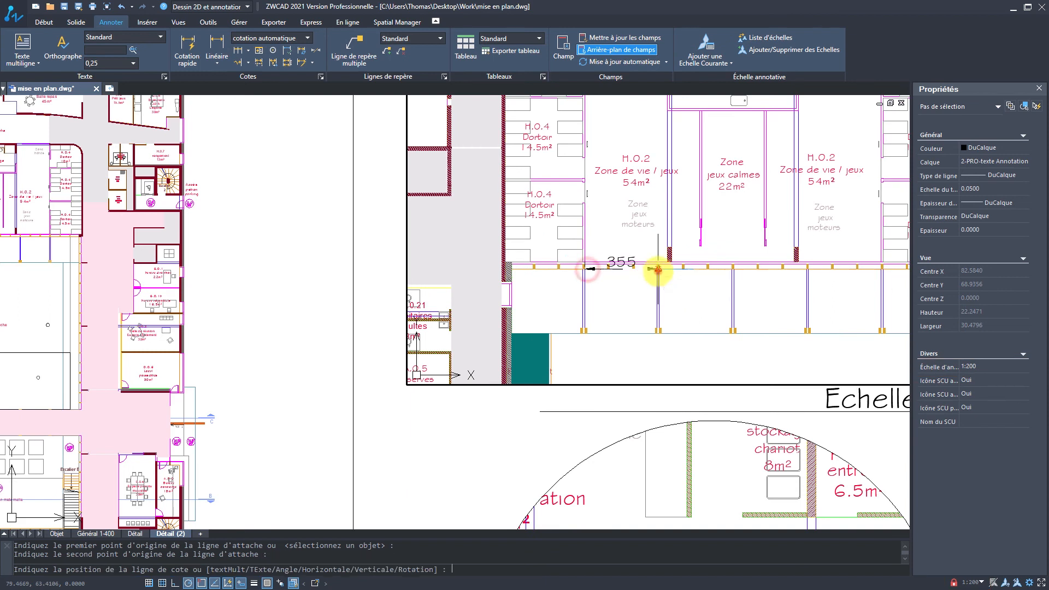
left_click(634, 306)
scroll(637, 325, "down", 6)
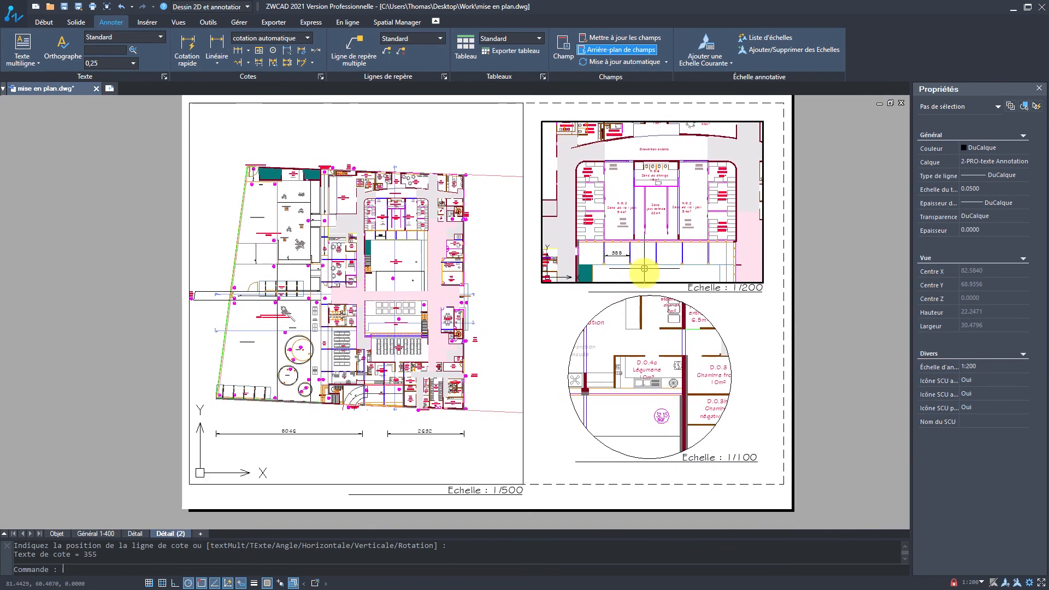
Step: In the 1:100 viewport, add a horizontal linear dimension across the passage just above room D.0.4c and return to paper space
left_click(620, 342)
left_click(216, 41)
scroll(628, 335, "up", 1)
scroll(628, 335, "up", 1)
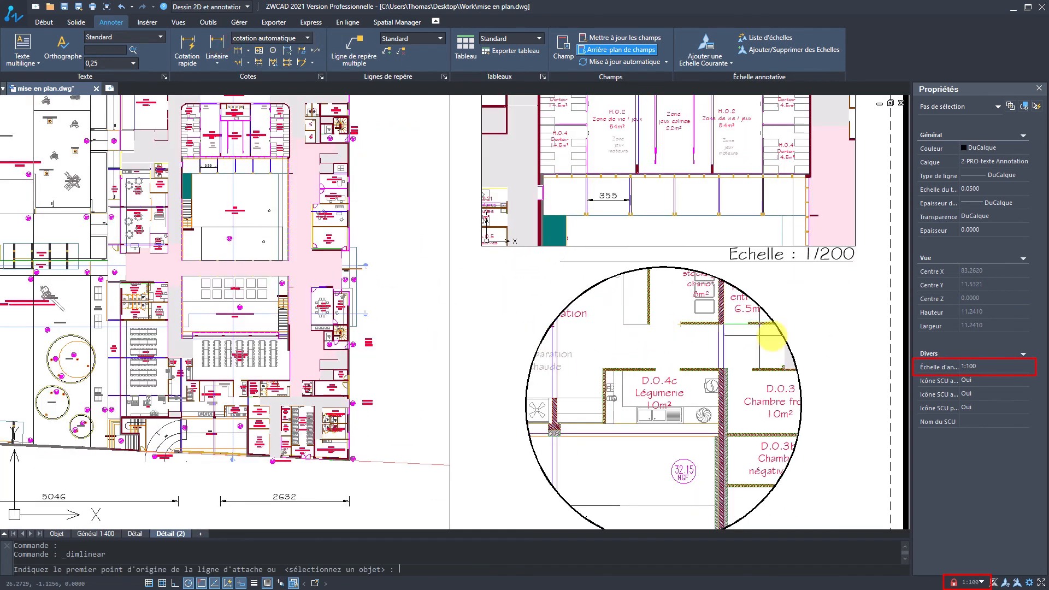
left_click(728, 325)
left_click(648, 324)
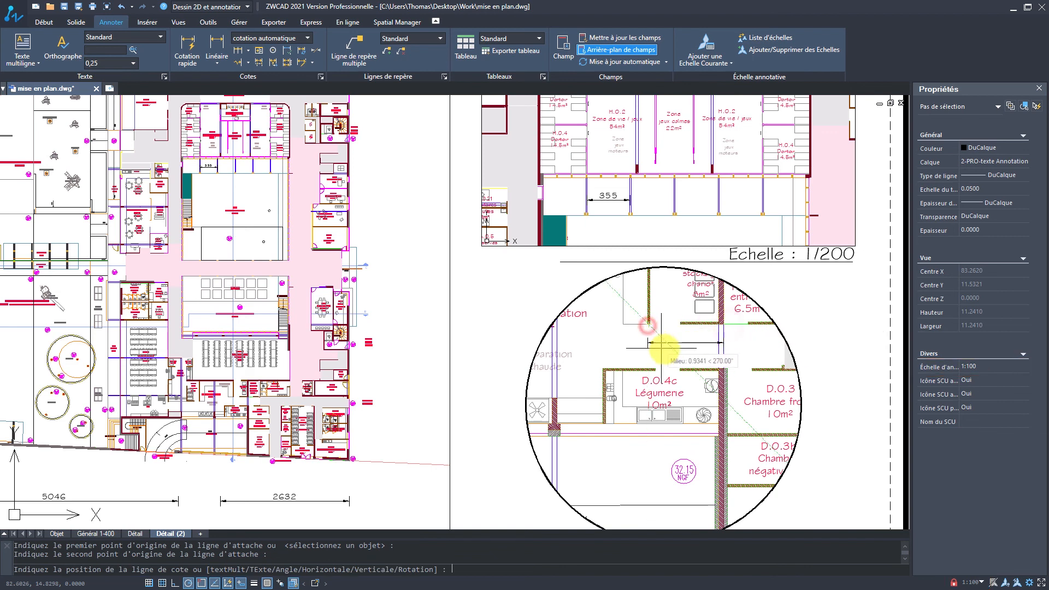
scroll(660, 347, "up", 1)
left_click(665, 352)
scroll(626, 351, "down", 3)
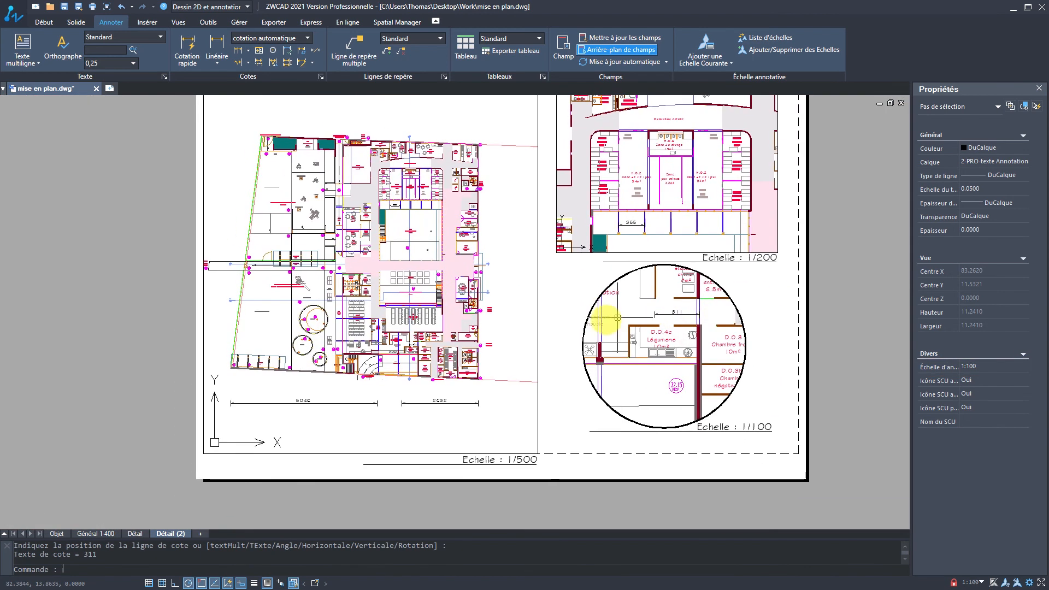
double_click(570, 297)
scroll(601, 320, "down", 2)
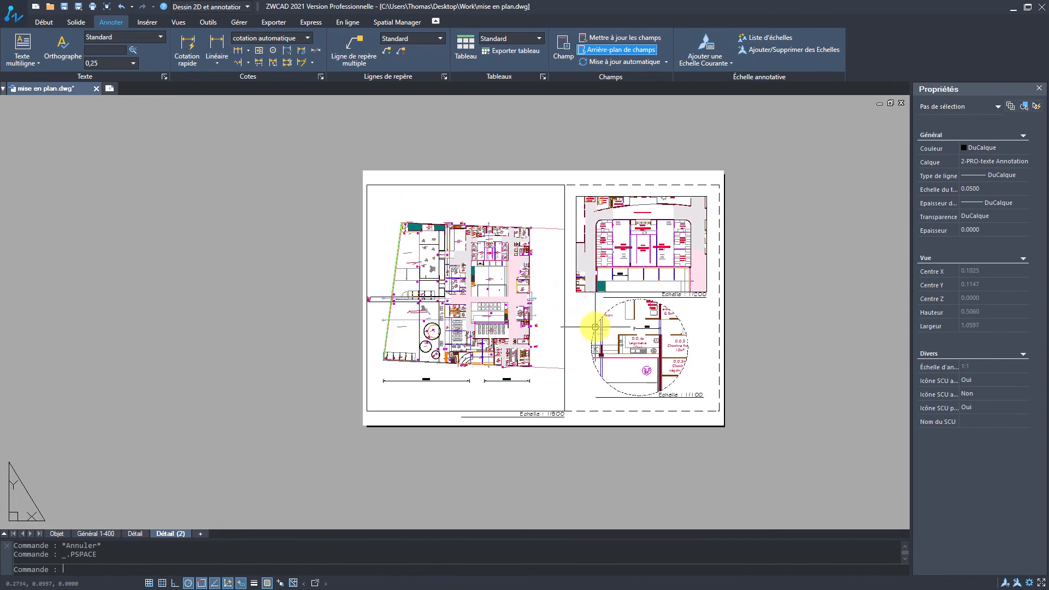
scroll(595, 321, "up", 1)
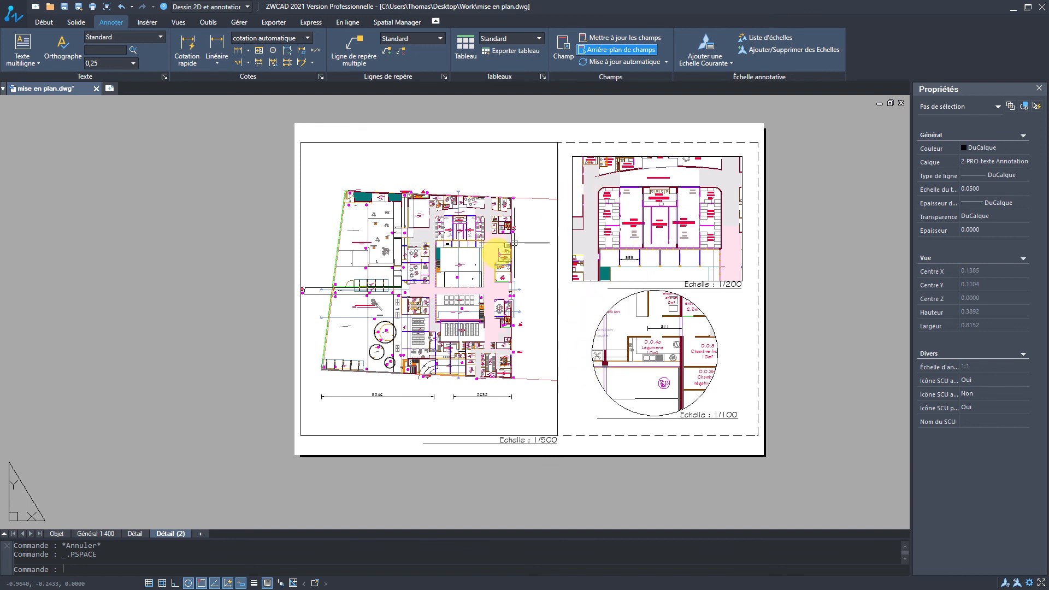
Step: Review the new dimensions on the whole plan in model space and return to the Détail (2) layout
left_click(58, 534)
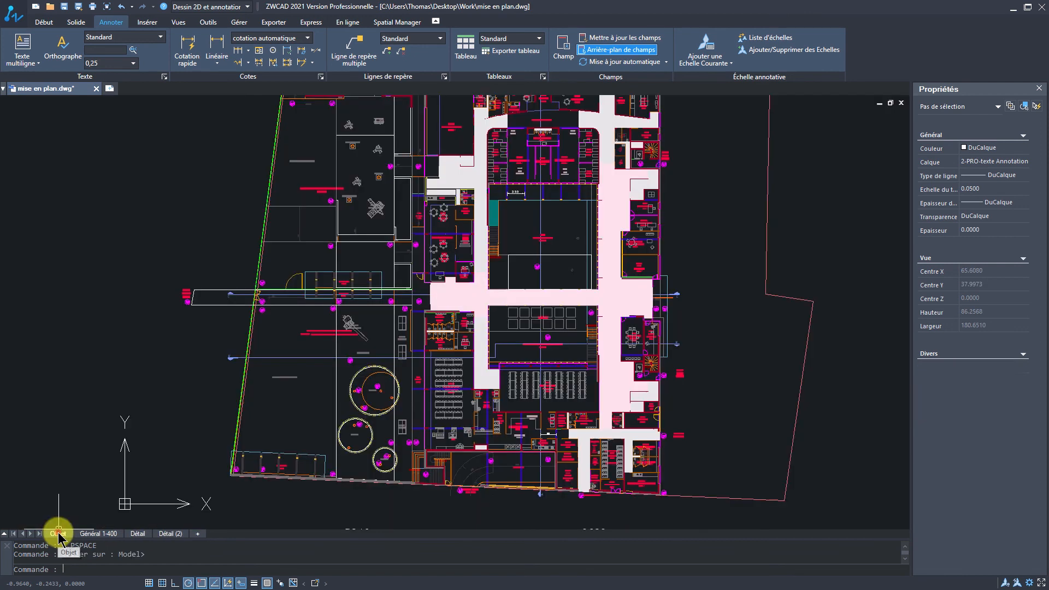
middle_click_drag(328, 399, 421, 347)
scroll(424, 375, "down", 3)
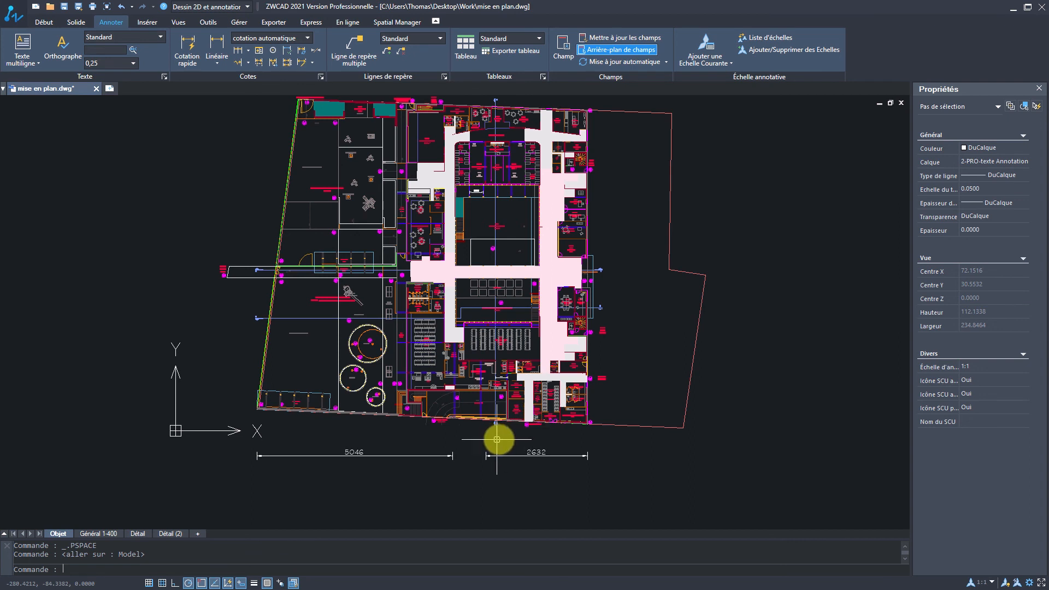
left_click(169, 533)
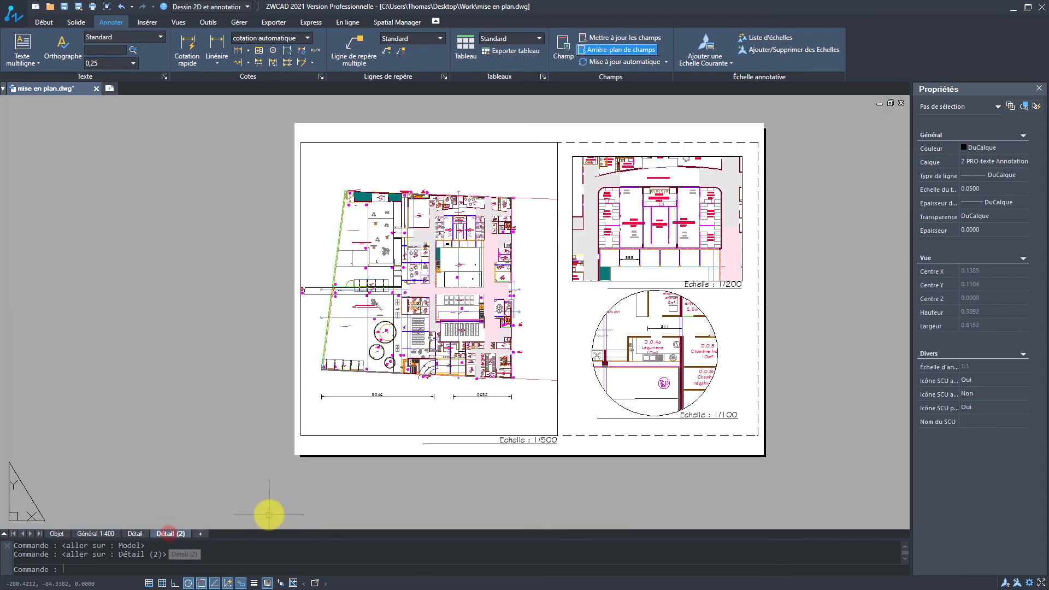
middle_click_drag(556, 405, 529, 413)
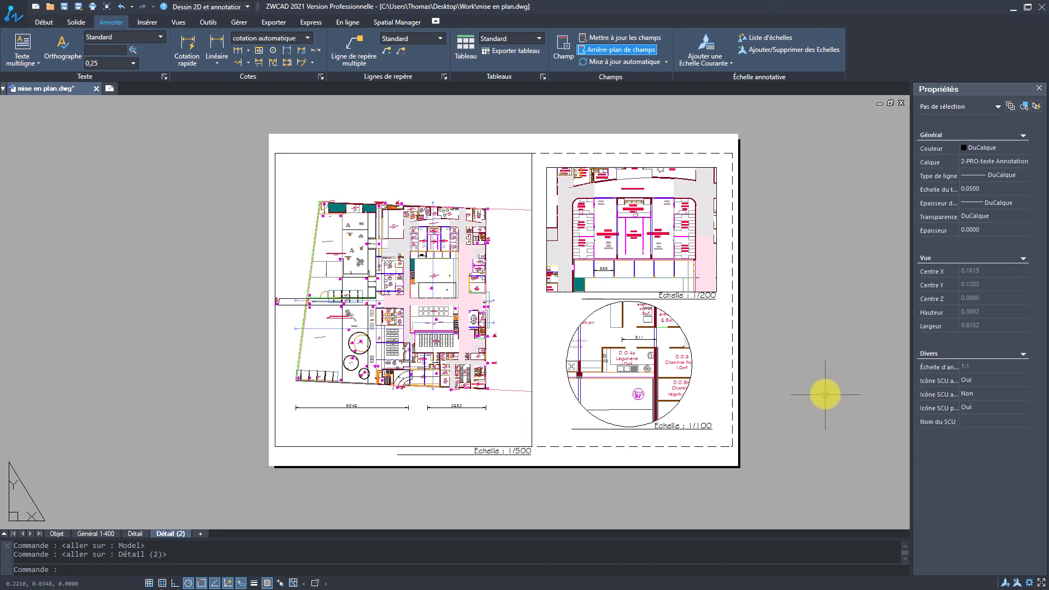
middle_click_drag(829, 400, 813, 408)
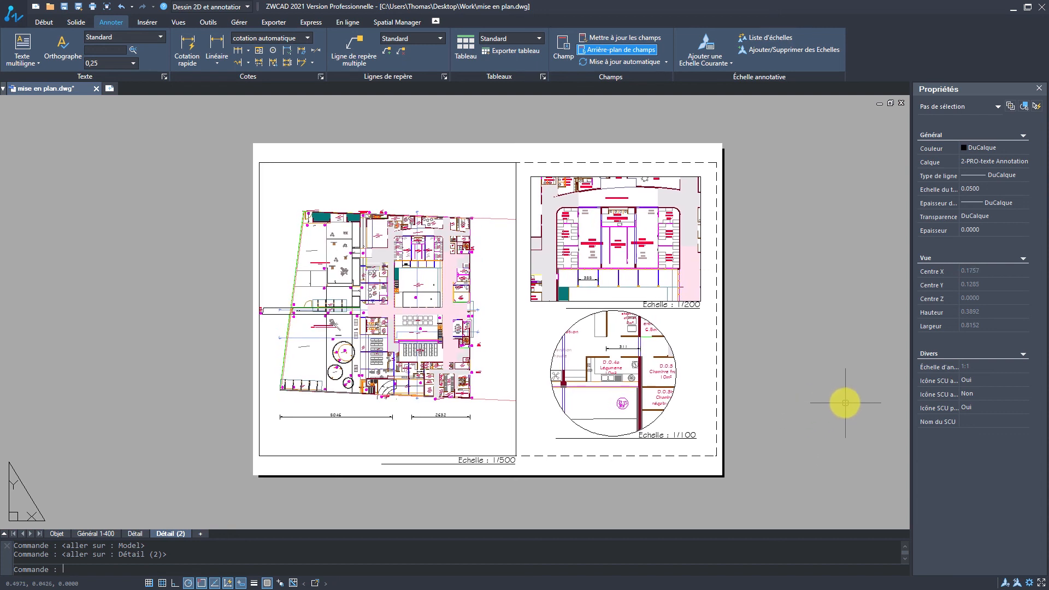